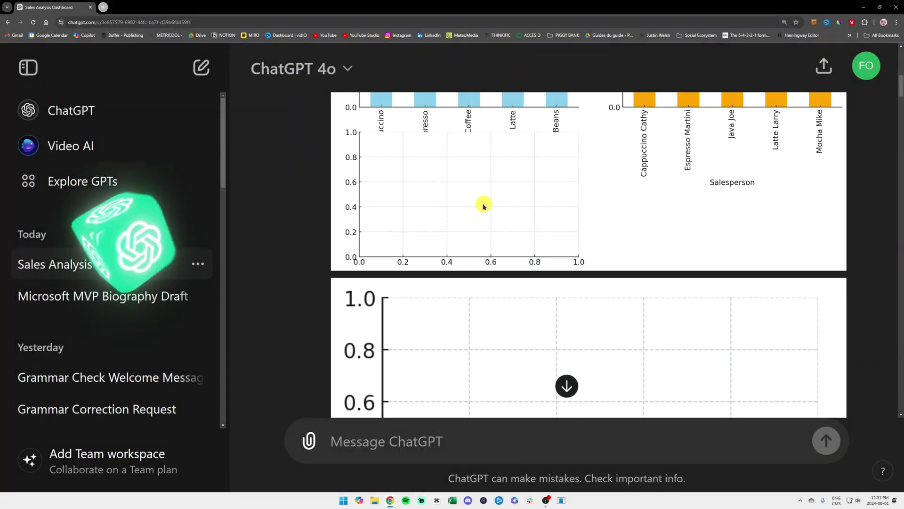
Check the spreadsheet's date range by inspecting the first and last transaction rows
scroll(393, 208, "down", 10)
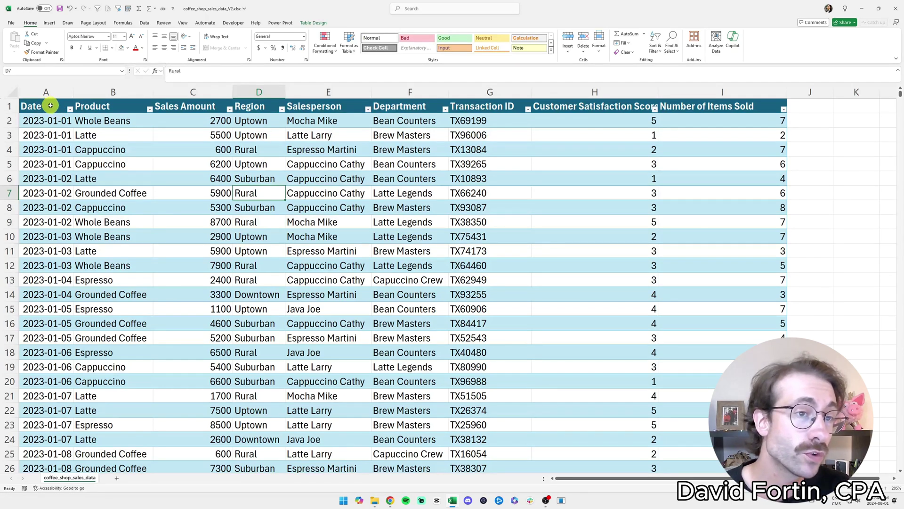
left_click(51, 110)
left_click(49, 121)
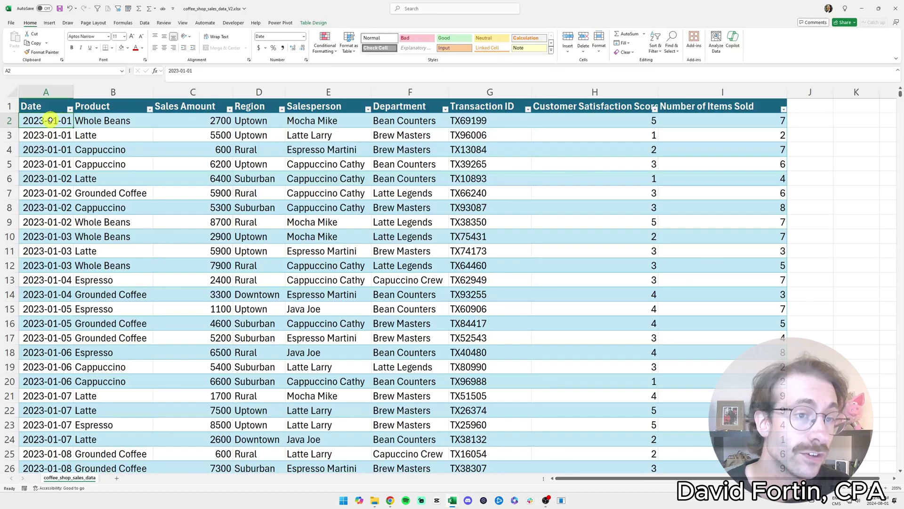
key("ctrl+Down")
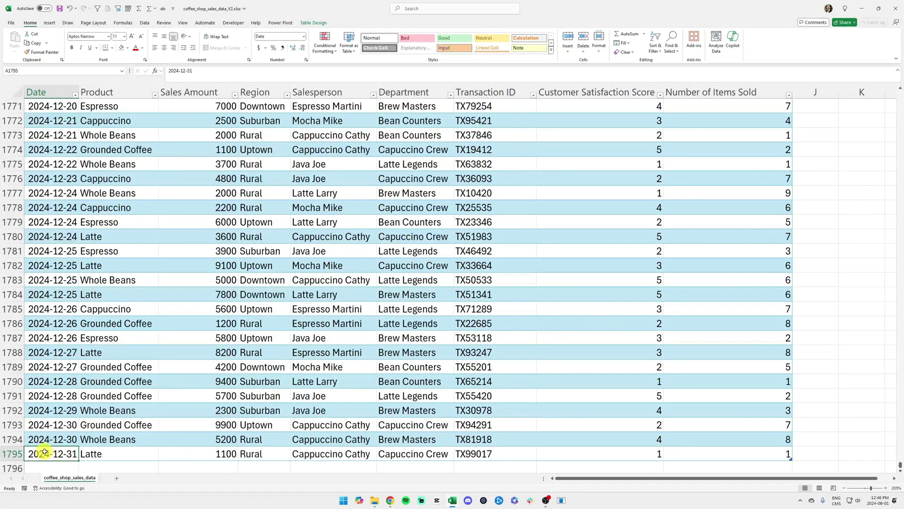
left_click(11, 453)
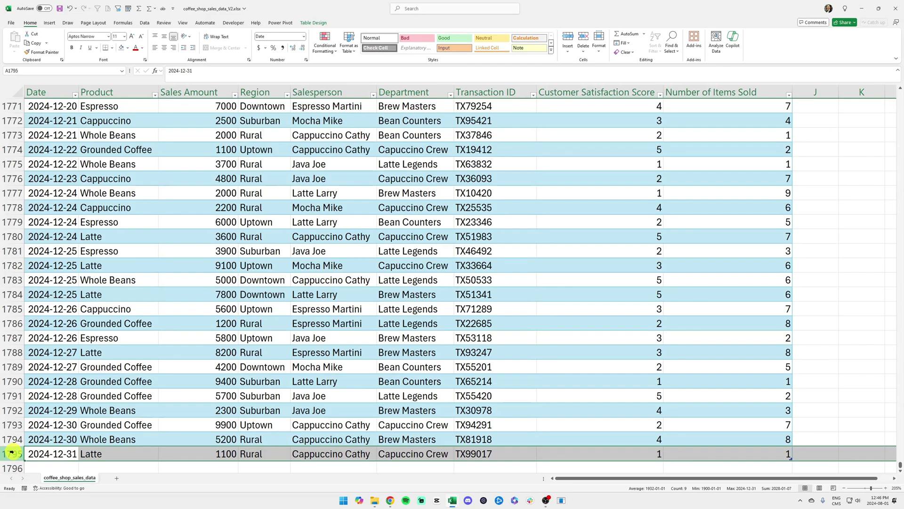
left_click(51, 456)
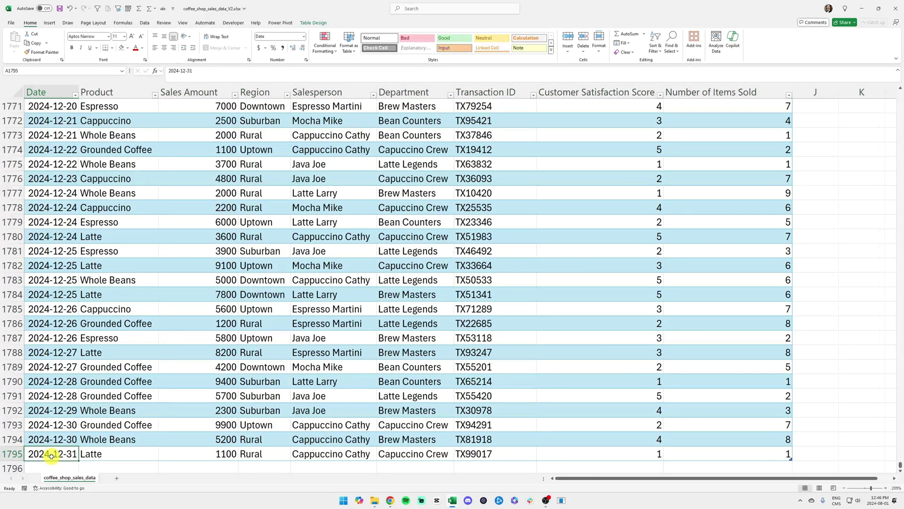
key("ctrl+Up")
Review the Product, Sales, Region, Salesperson and Department columns and their distinct values without filtering
left_click(115, 104)
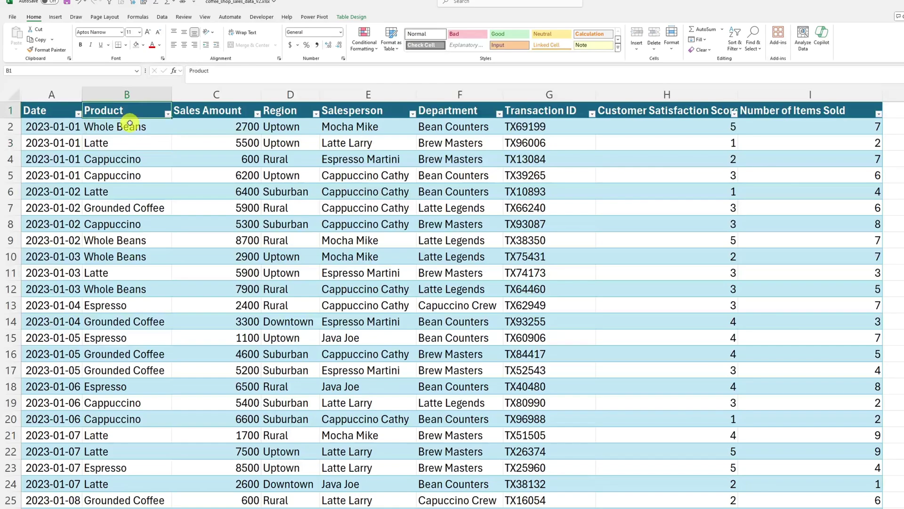
left_click(129, 124)
left_click(167, 114)
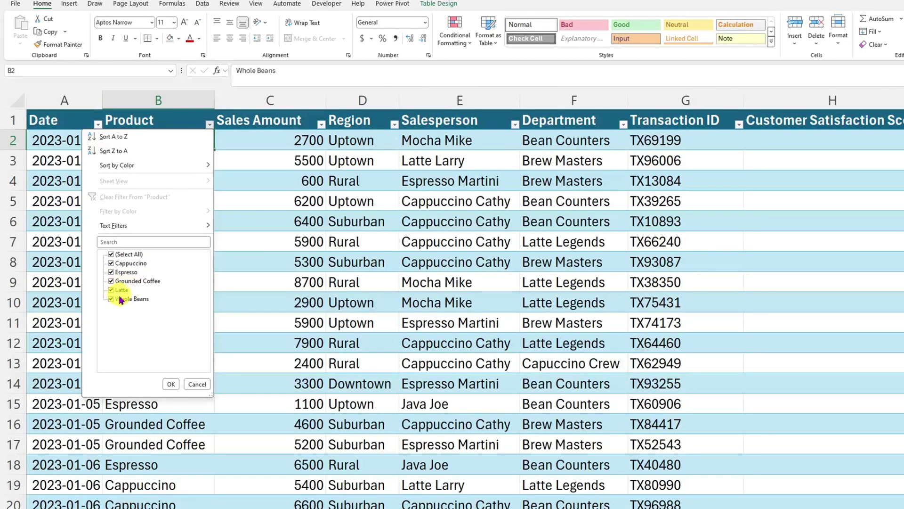
left_click(265, 189)
left_click(314, 142)
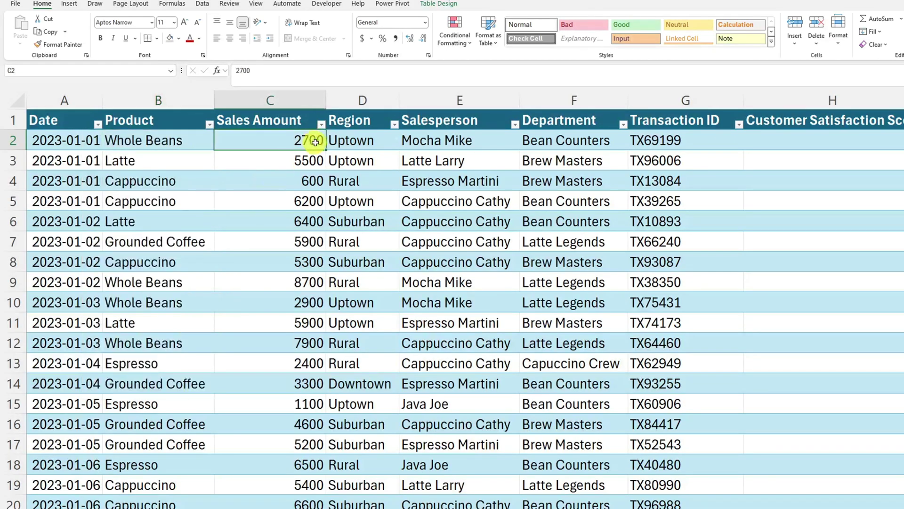
left_click(371, 139)
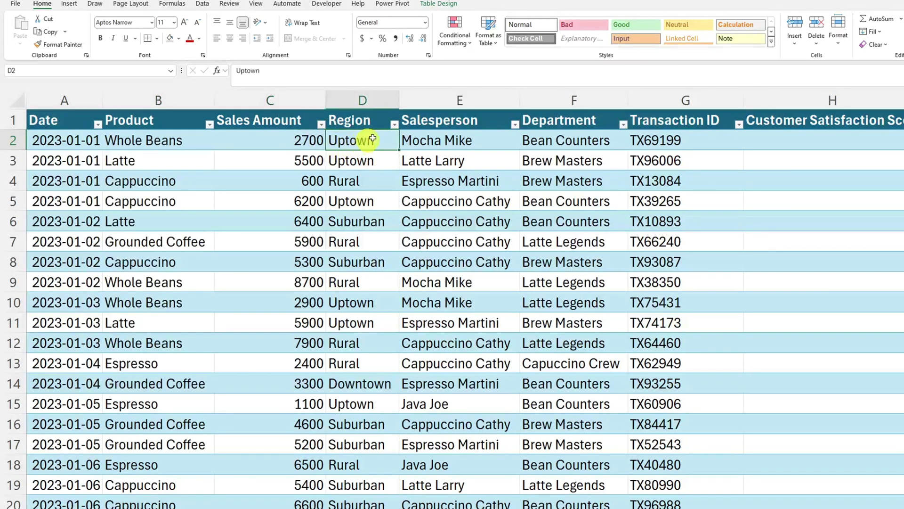
left_click(394, 124)
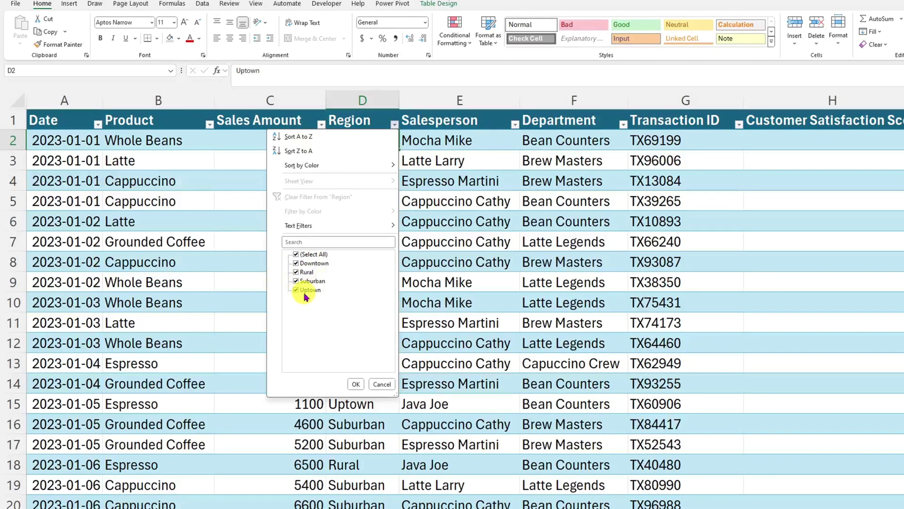
key("Escape")
left_click(450, 142)
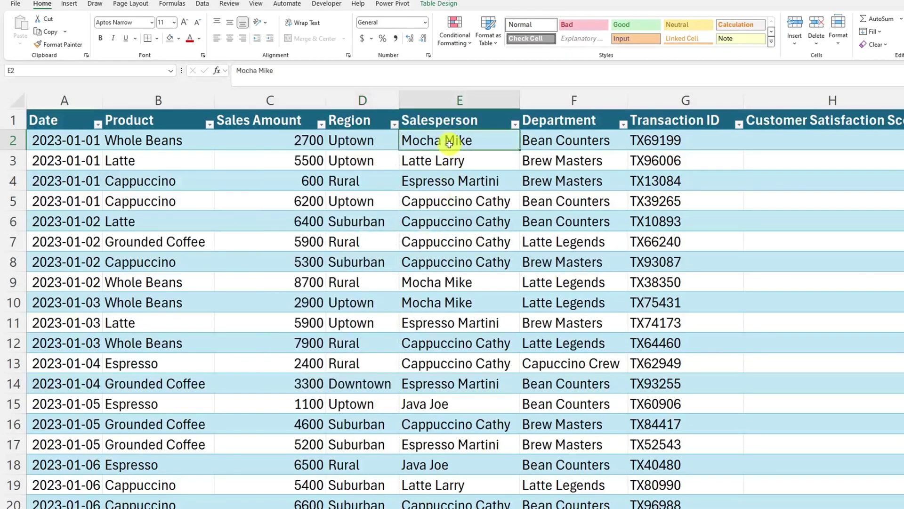
left_click(578, 142)
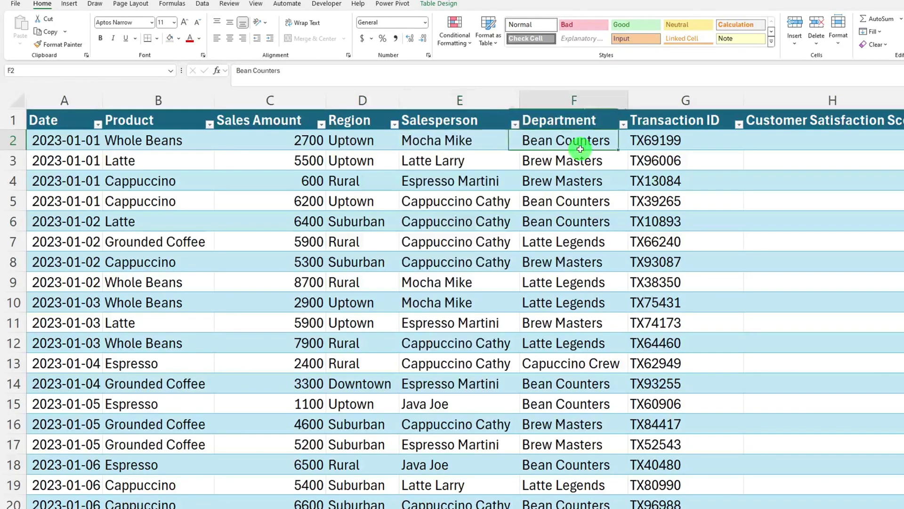
left_click(623, 125)
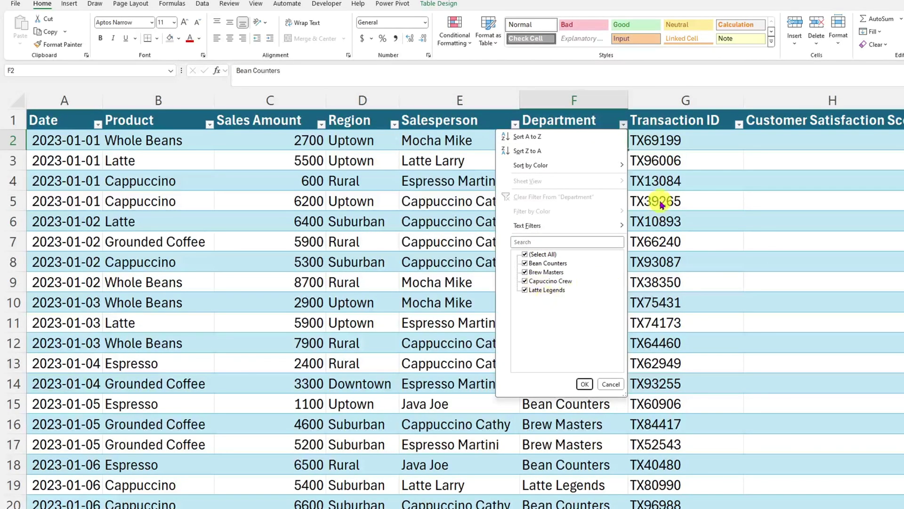
key("Escape")
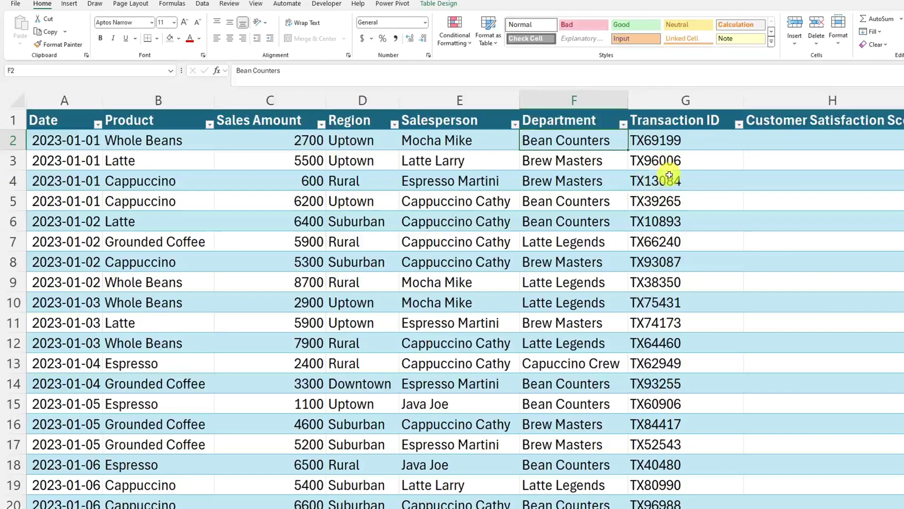
Look over the Transaction ID and Customer Satisfaction Score columns, leaving the active cell inside the data
left_click(674, 121)
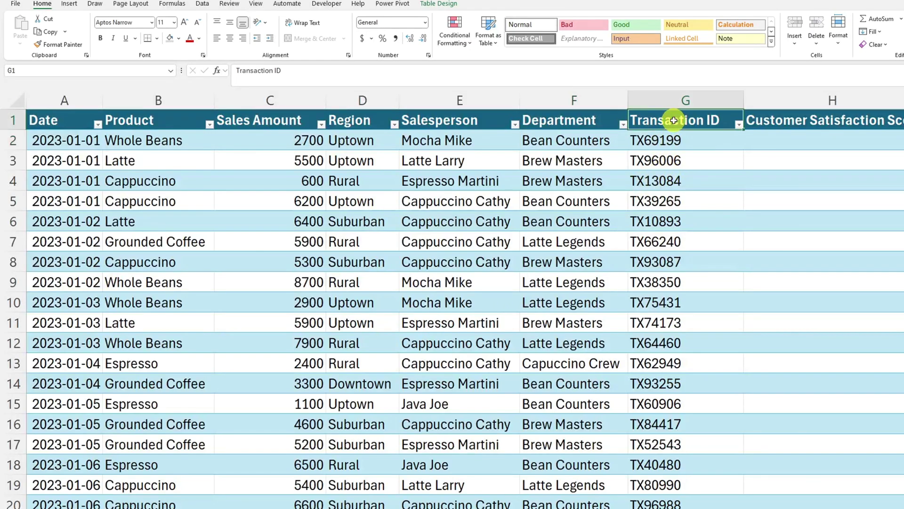
left_click(749, 121)
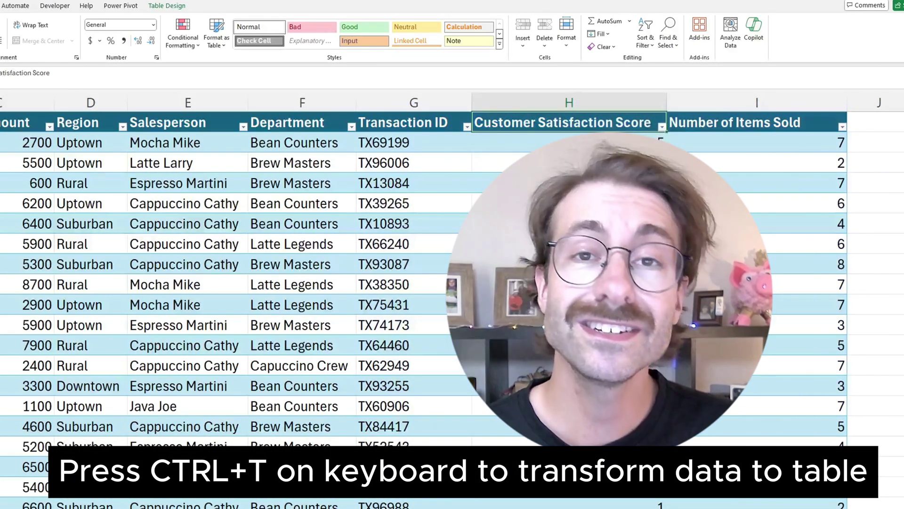
left_click(15, 159)
left_click(13, 157)
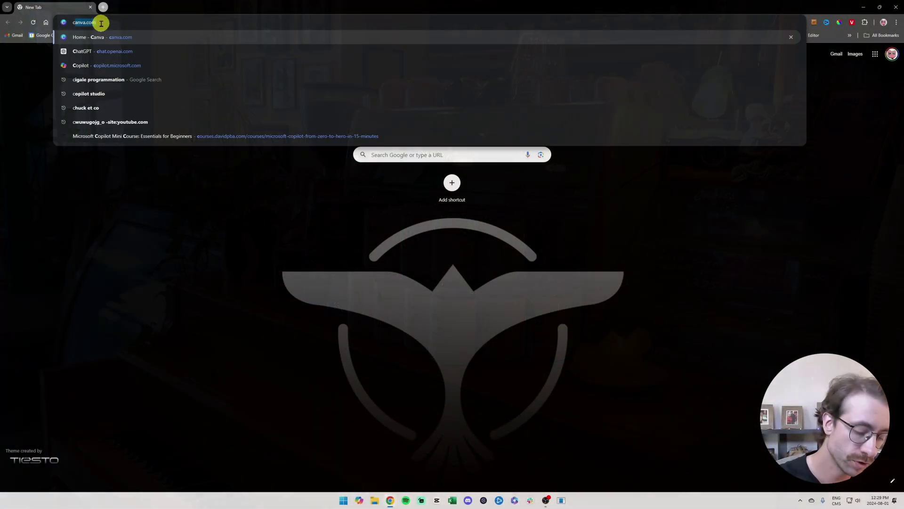
Load chatgpt.com and attach coffee_shop_sales_data_V2.xlsx from the computer to a new message
key("Return")
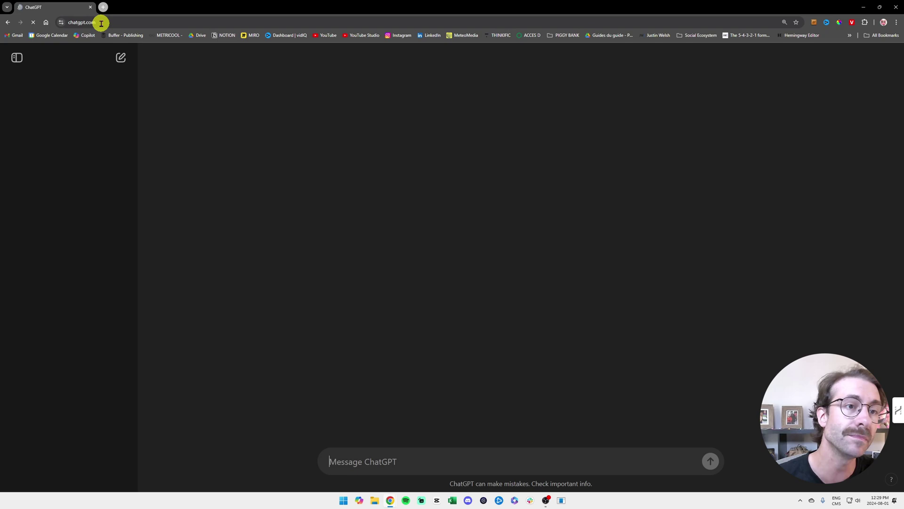
left_click(332, 461)
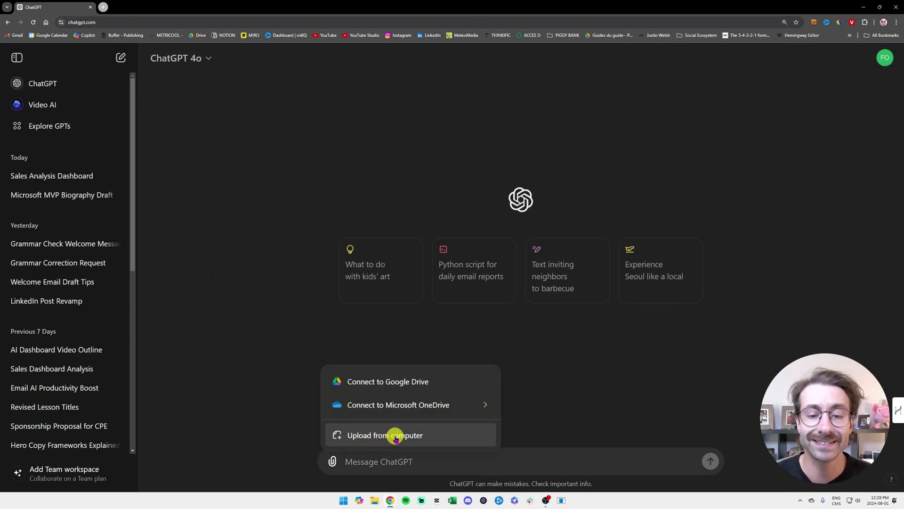
left_click(396, 434)
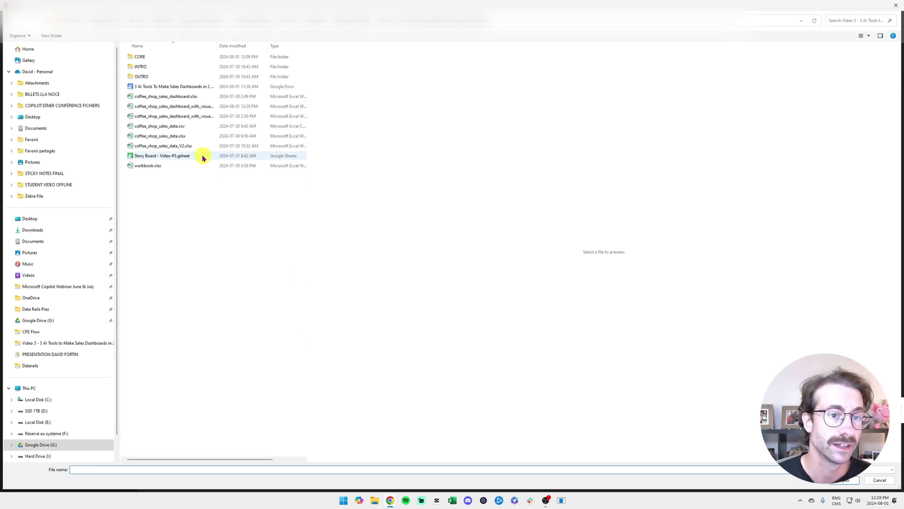
left_click(158, 148)
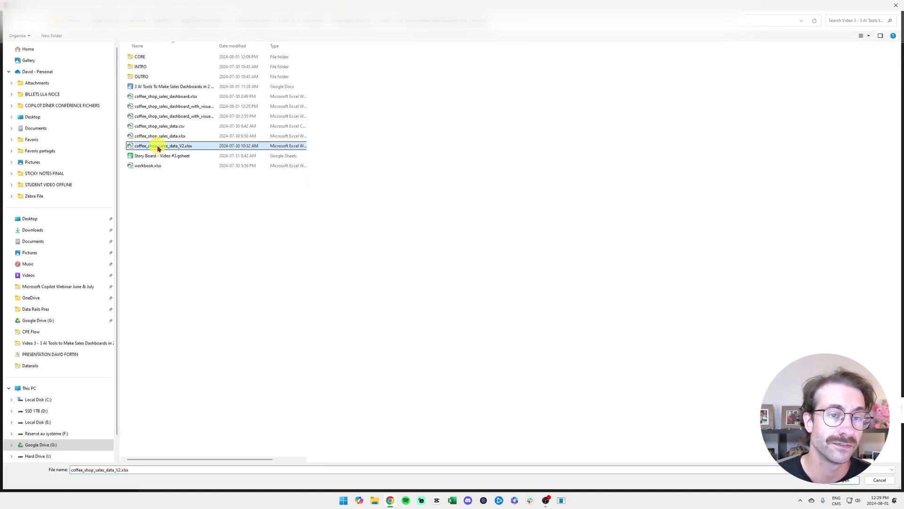
double_click(158, 148)
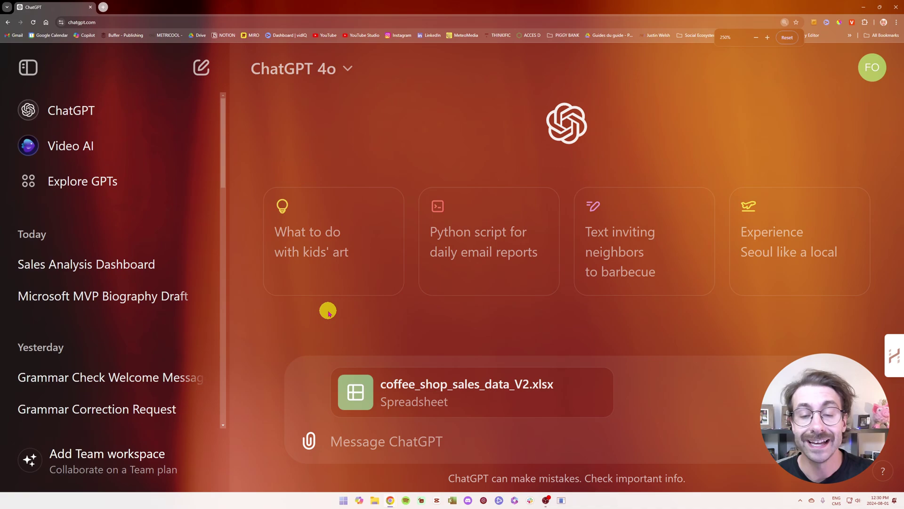
Paste the management sales dashboard prompt and send it along with the attached spreadsheet
key("ctrl+plus")
key("ctrl+plus")
key("ctrl+plus")
key("ctrl+plus")
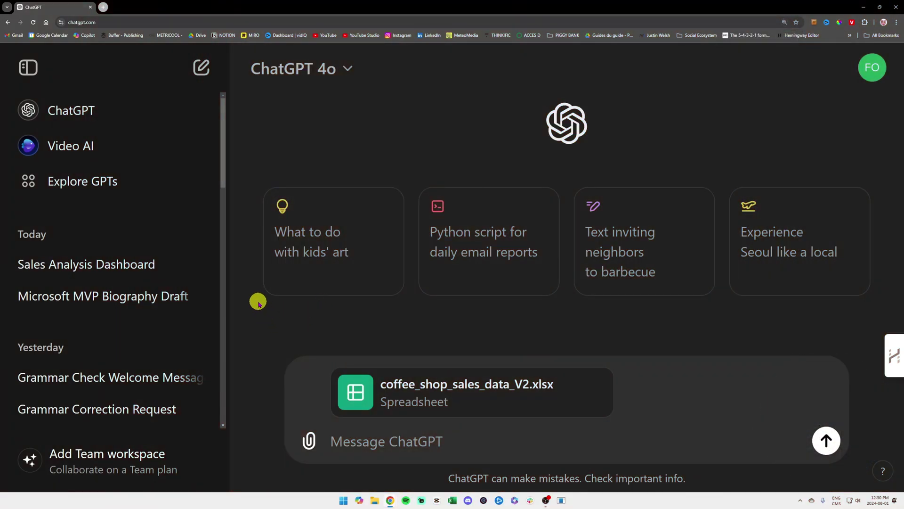
type("We are a coffee shop and here is the sales data of 2 years: year 2023 and 2024. I’d like to make a sales analysis for the management team and I want you to make a sales dashboard. The goal is to have the most common questions answered such as : Which are the best products in terms of sales, which salesperson are the best, what is the trend of the sales, a quarterly analysis, a year over year analysis. I would also like to know if you could detect any trend. Make sure you add any additional insights that could be useful for the management team.")
scroll(470, 376, "up", 3)
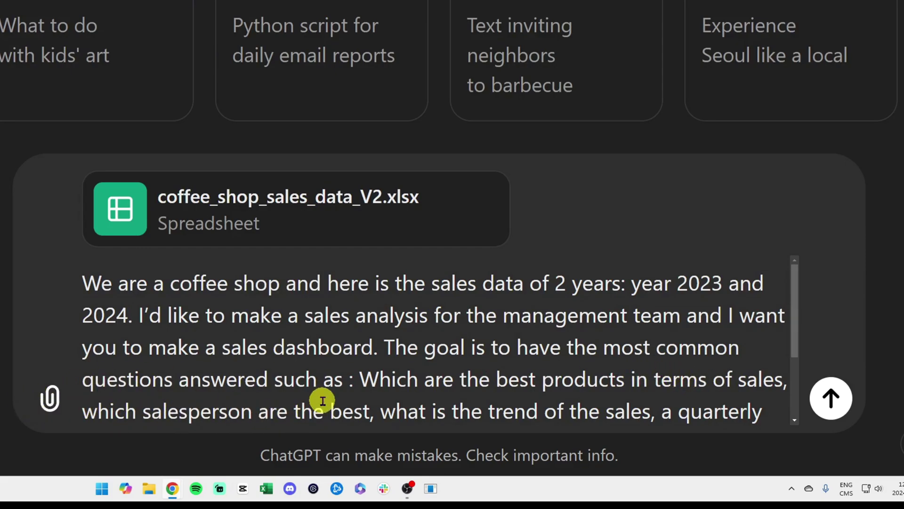
scroll(470, 377, "down", 2)
scroll(518, 367, "down", 2)
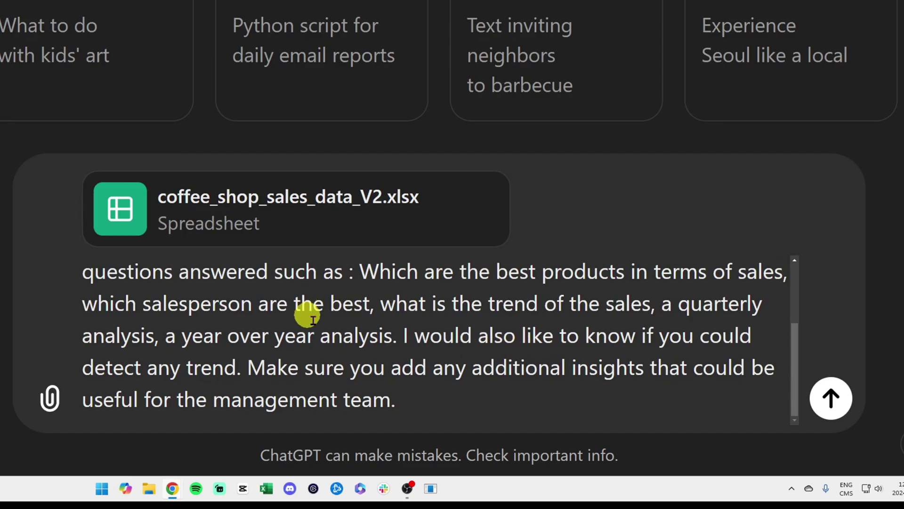
left_click(831, 398)
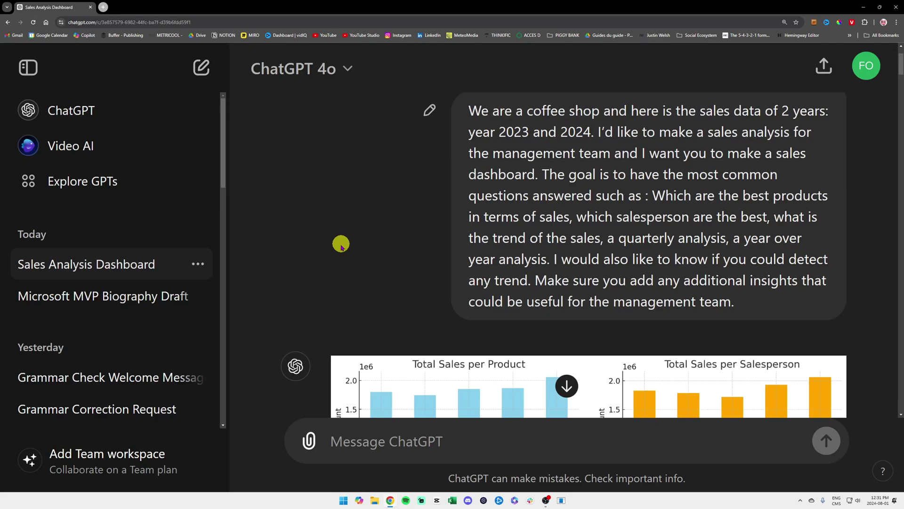
Highlight the best-products question, then scroll past the product and salesperson charts to the year-over-year chart
scroll(367, 258, "down", 5)
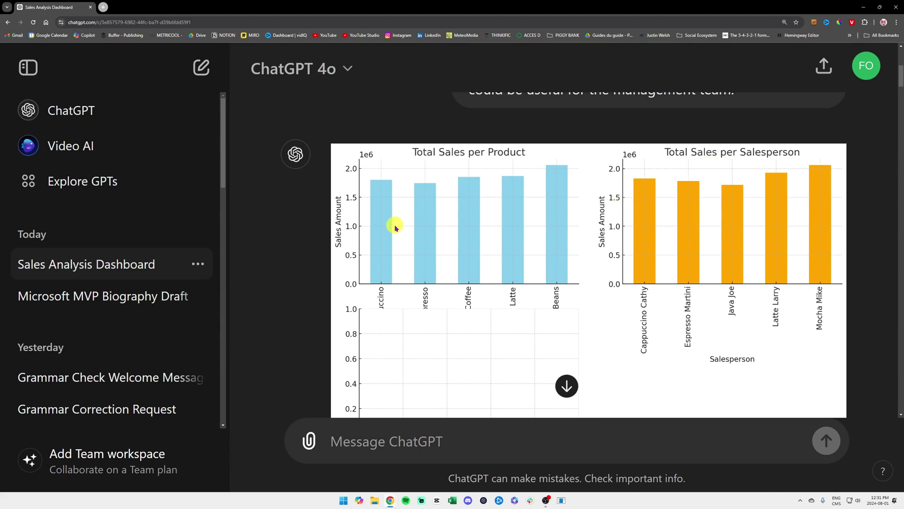
scroll(533, 231, "up", 4)
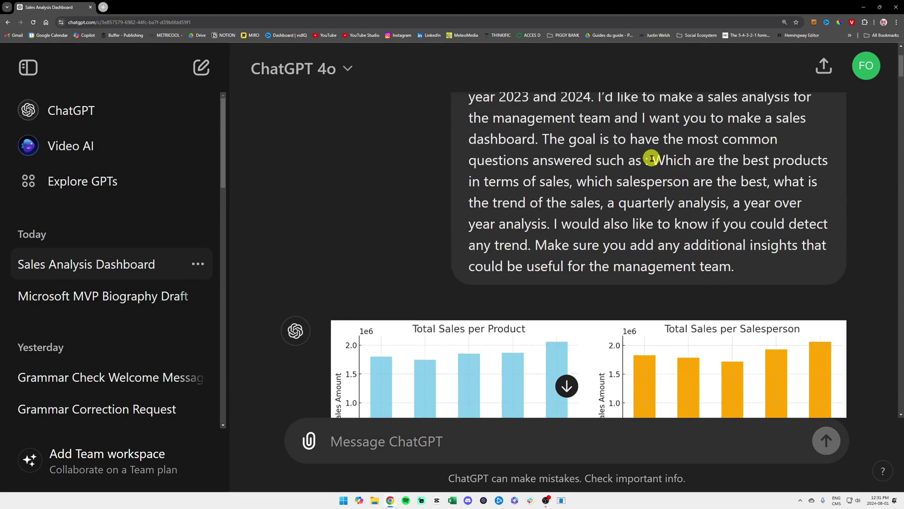
left_click_drag(651, 159, 824, 169)
left_click(470, 182)
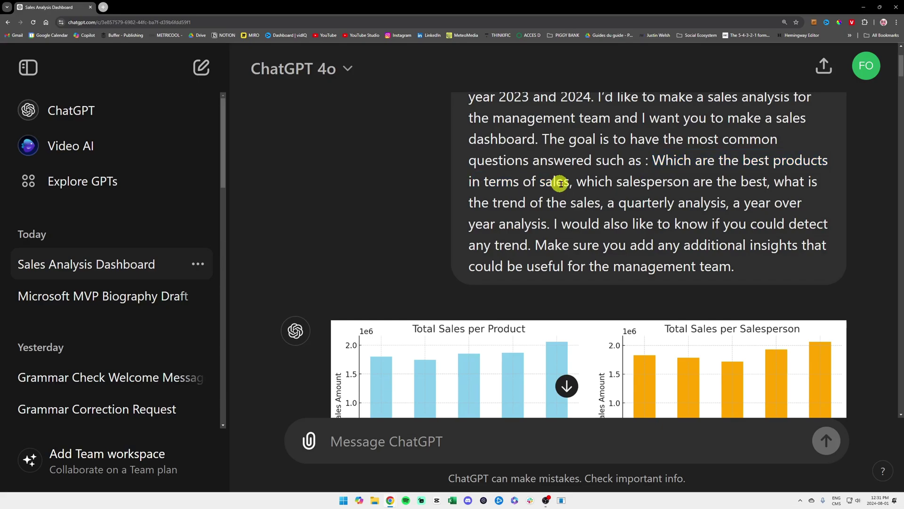
left_click_drag(572, 182, 754, 182)
scroll(743, 182, "down", 3)
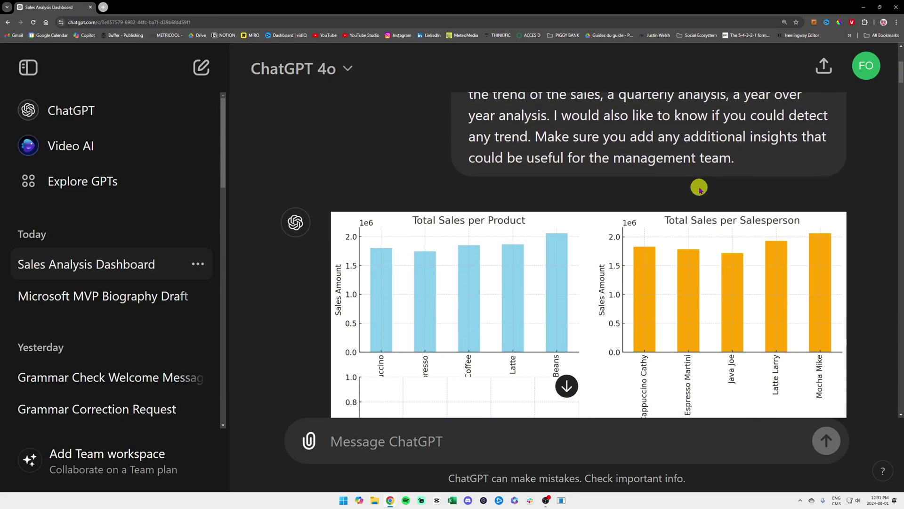
scroll(517, 242, "down", 1)
scroll(417, 247, "down", 1)
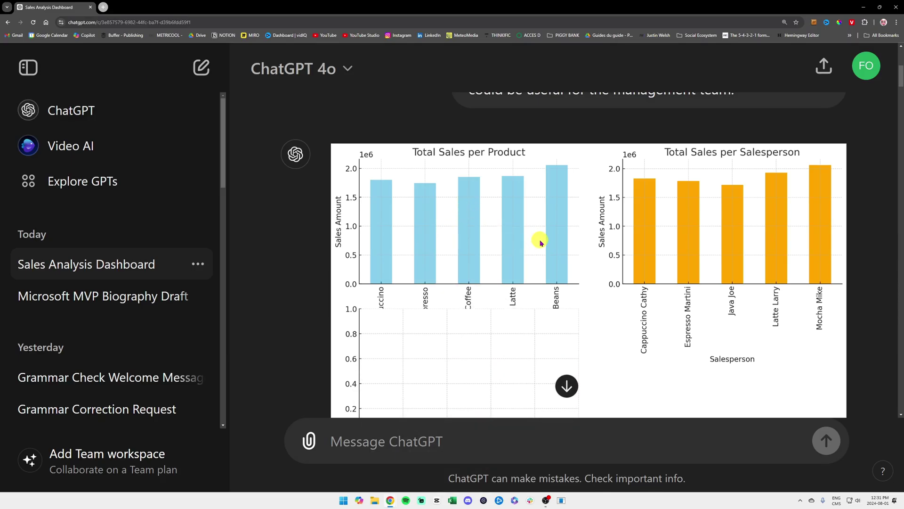
scroll(478, 279, "down", 6)
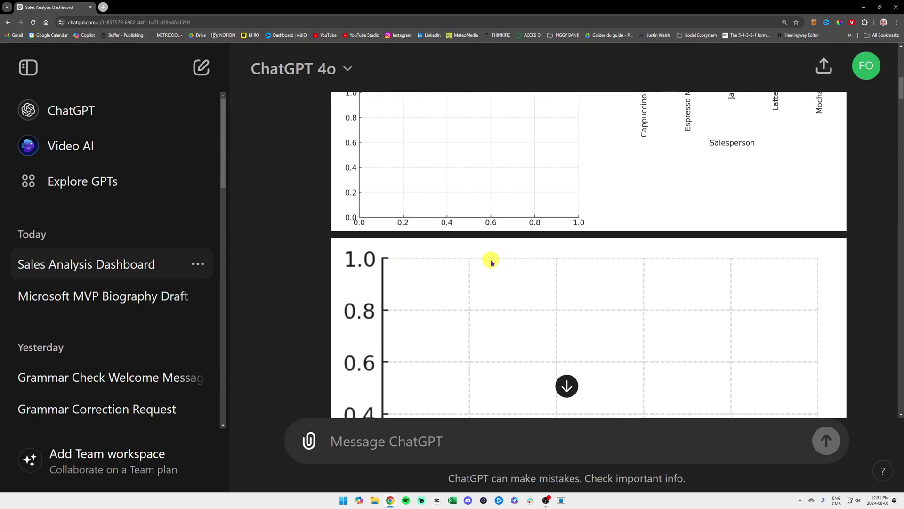
scroll(506, 244, "up", 3)
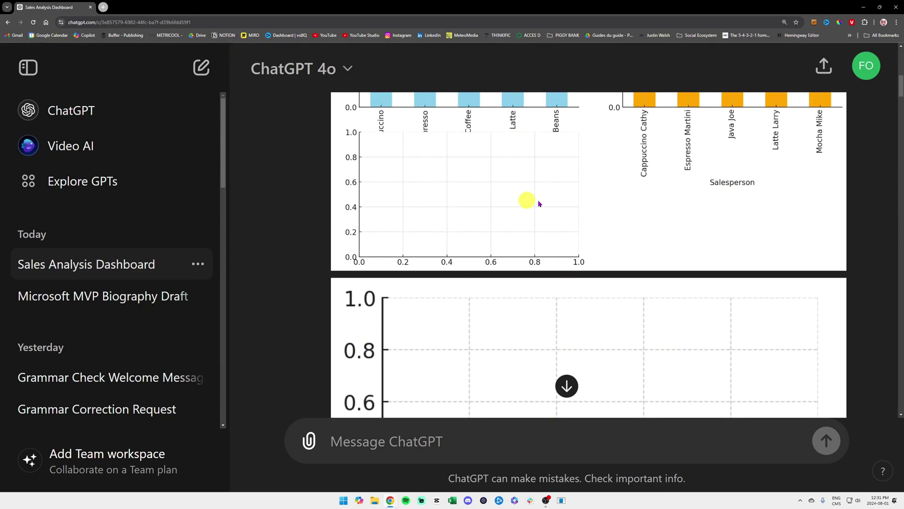
scroll(532, 202, "down", 9)
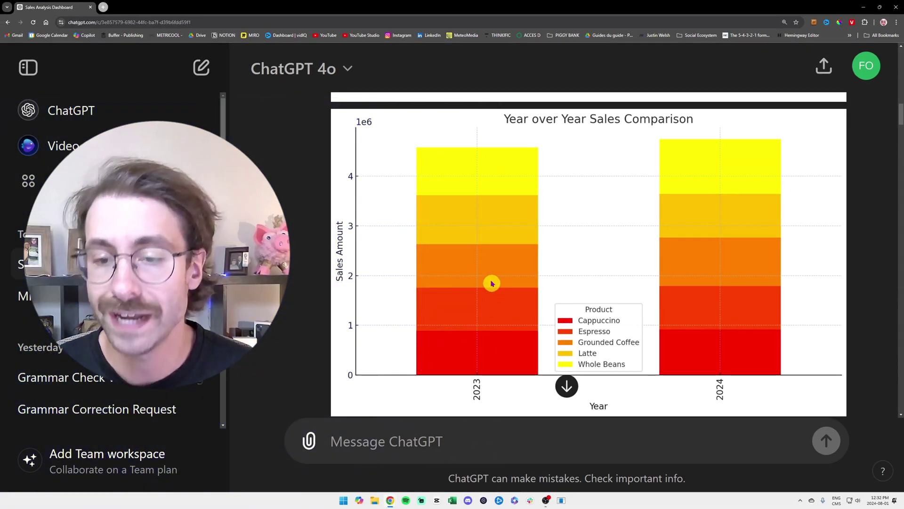
Scroll down to the Monthly Sales Trend line chart spanning Jan 2023 to Dec 2024
scroll(478, 235, "down", 6)
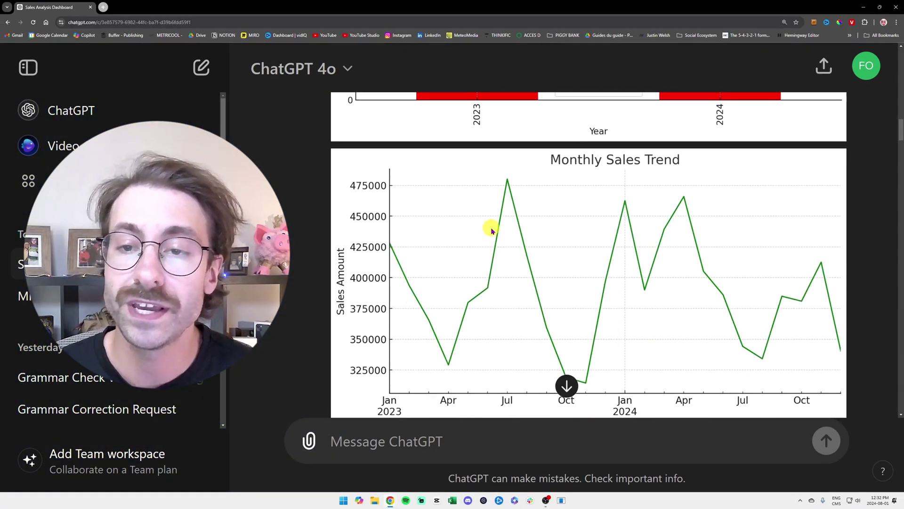
scroll(491, 230, "down", 1)
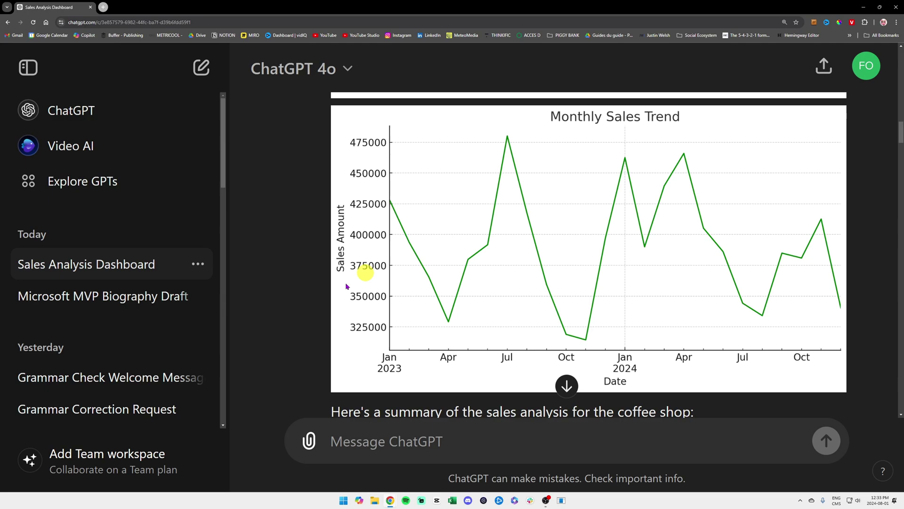
Highlight the Top Product: Whole Beans line and the per-product sales figures
scroll(525, 302, "down", 5)
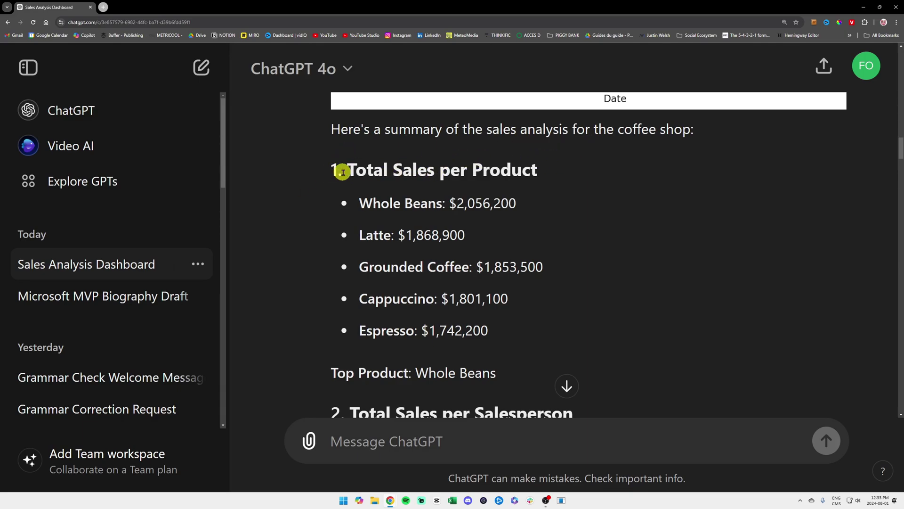
scroll(338, 171, "down", 1)
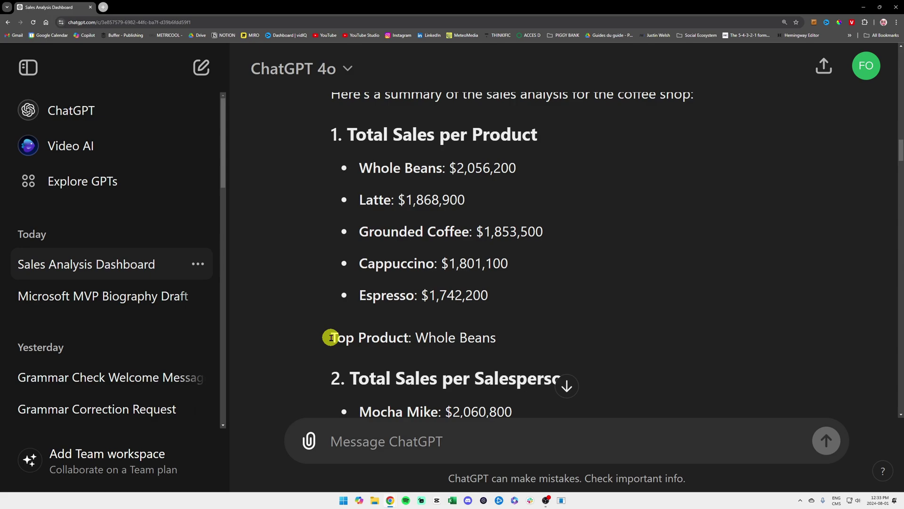
left_click_drag(331, 337, 508, 337)
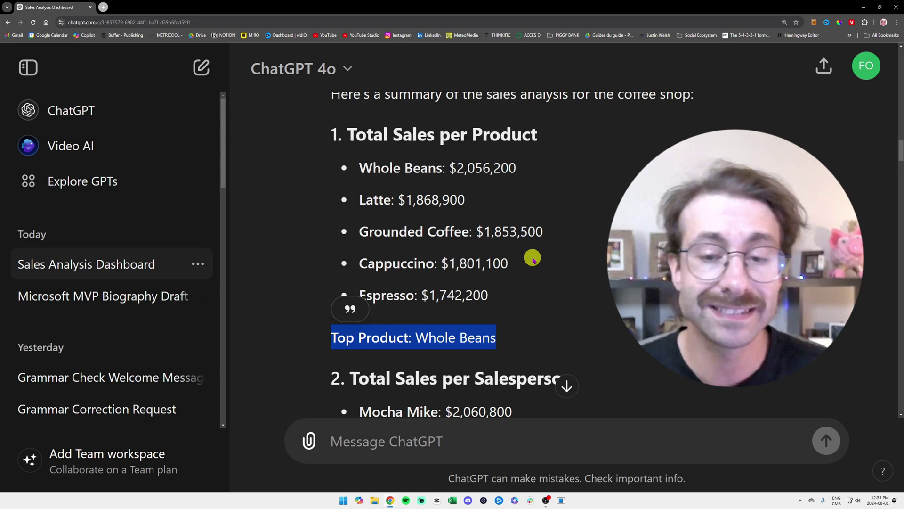
left_click_drag(449, 165, 502, 292)
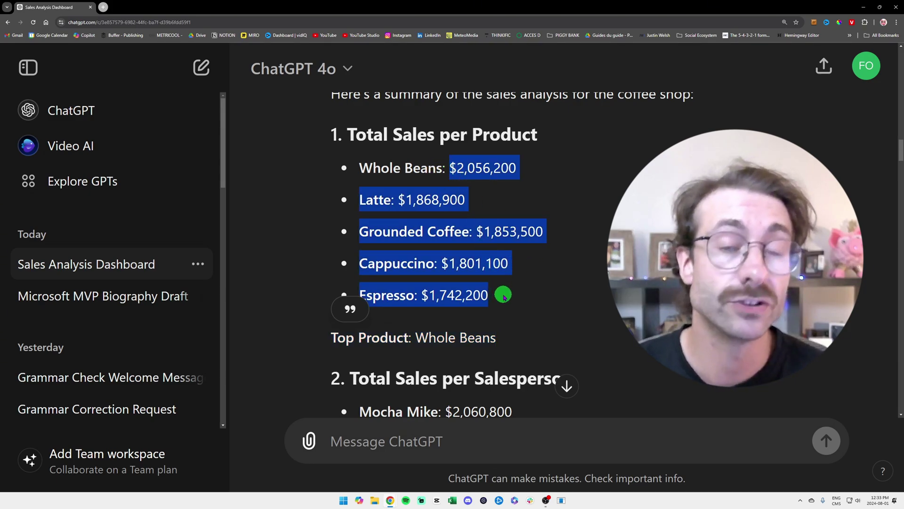
left_click(502, 262)
Highlight the Mocha Mike sales line and the Top Salesperson: Mocha Mike line
scroll(521, 247, "down", 5)
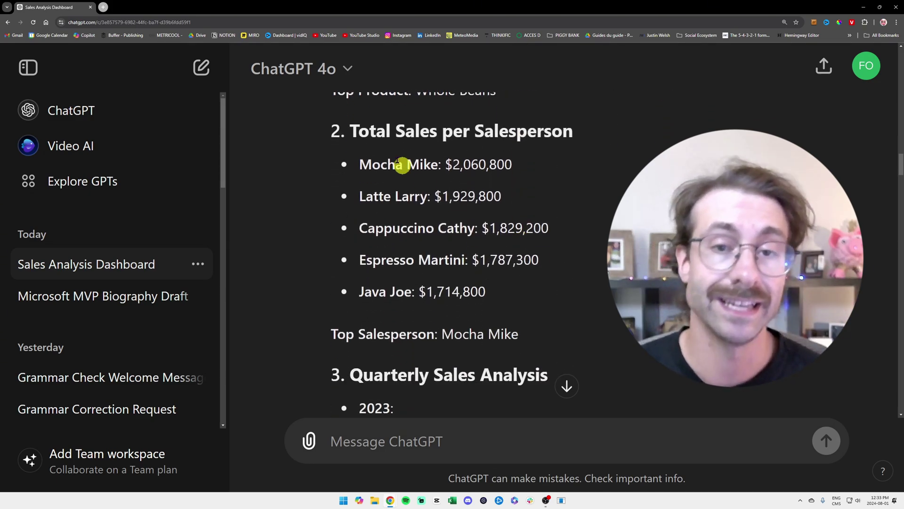
left_click_drag(351, 134, 584, 138)
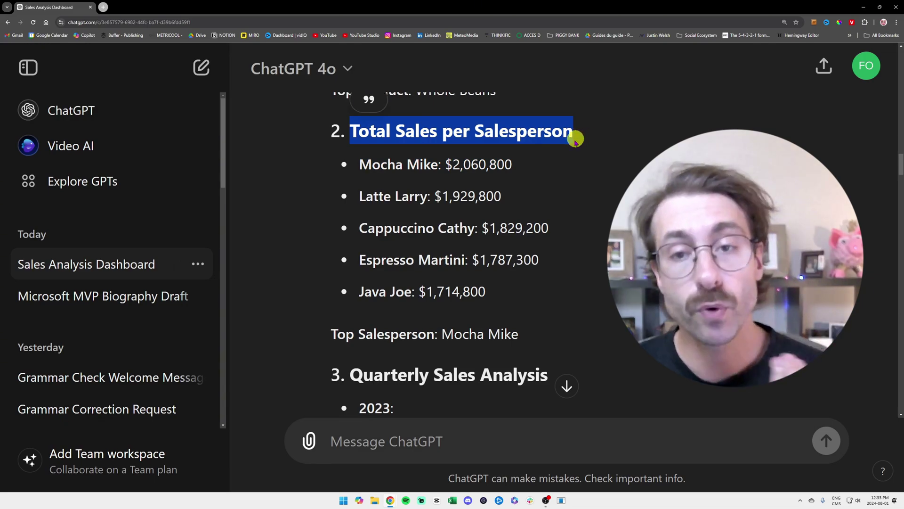
left_click(558, 174)
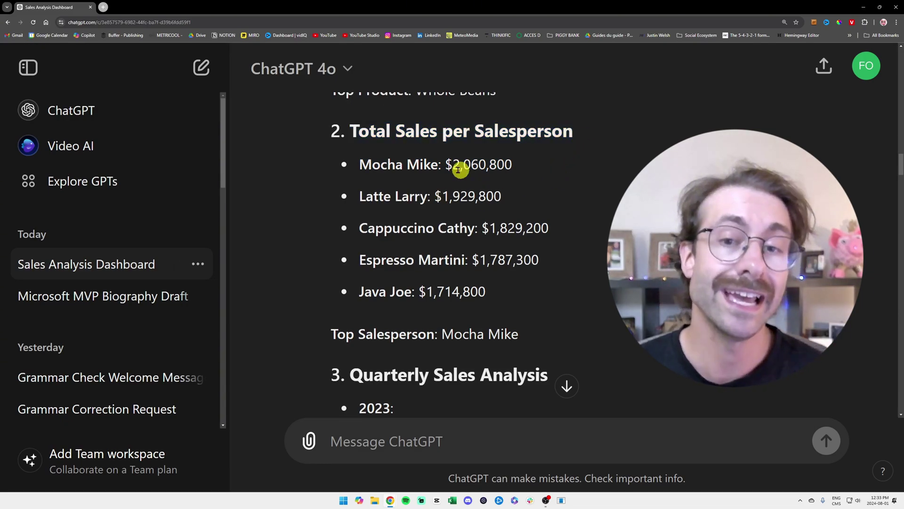
left_click_drag(360, 164, 520, 169)
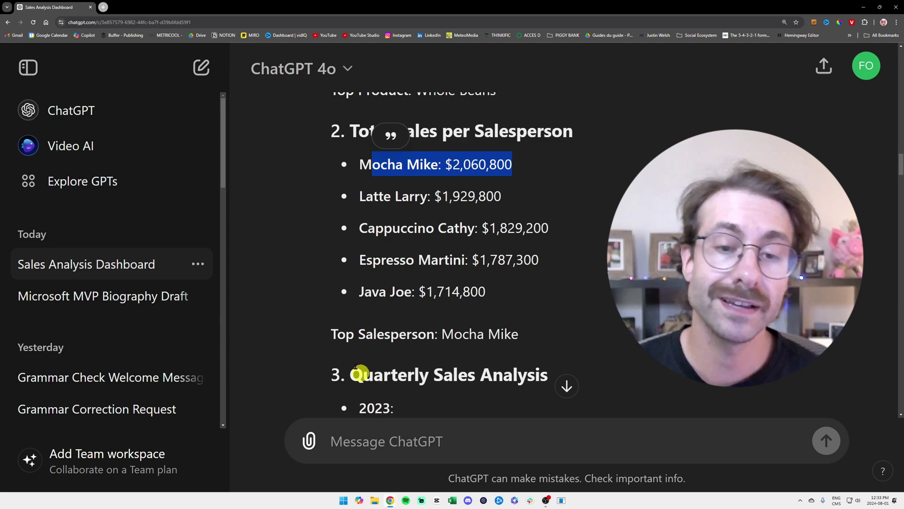
left_click_drag(332, 334, 533, 331)
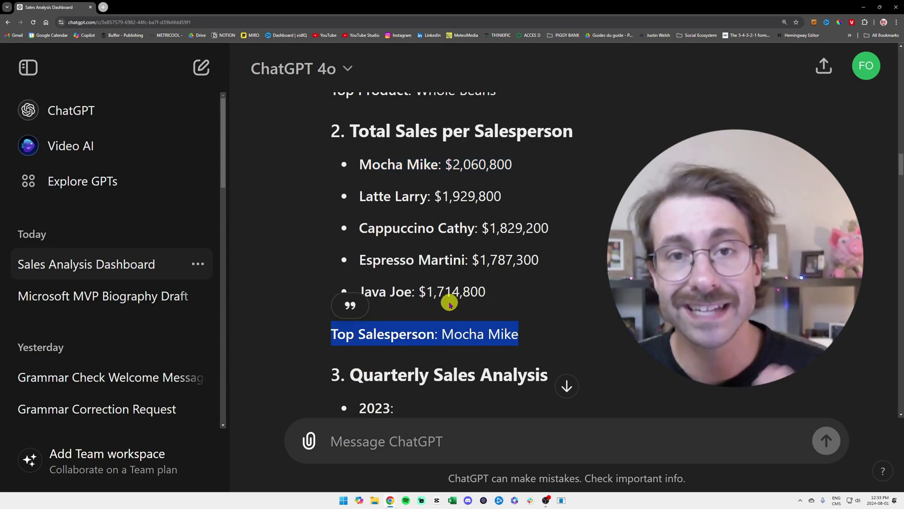
Review the 2023 quarterly sales figures and continue to the Year-over-Year Sales Comparison section
scroll(575, 279, "down", 5)
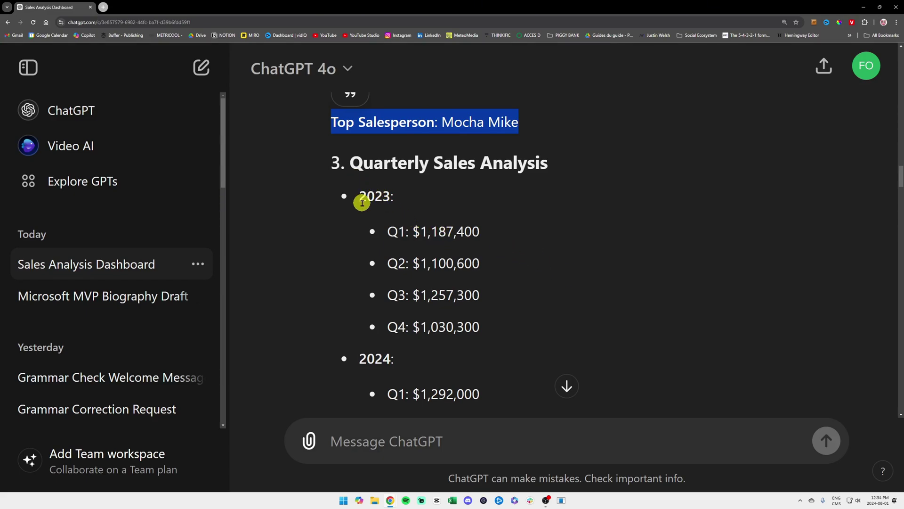
left_click_drag(363, 196, 387, 198)
left_click(387, 199)
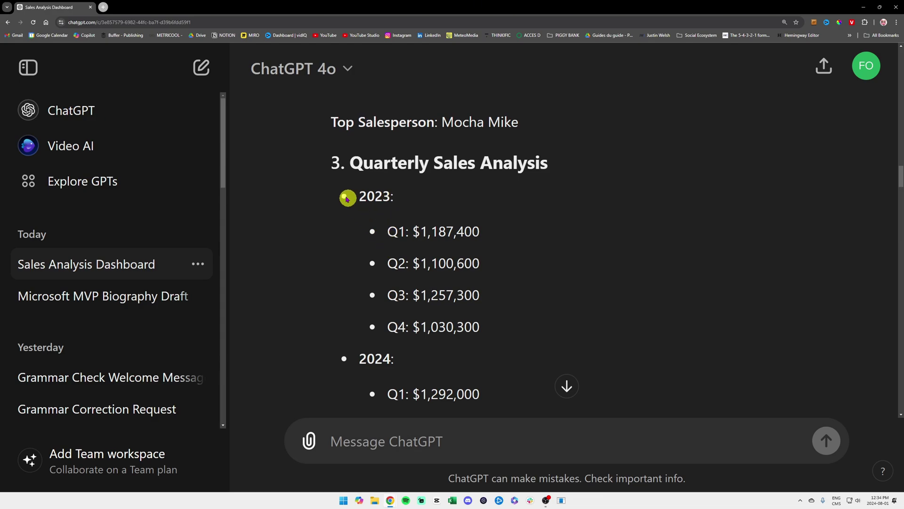
scroll(363, 165, "down", 1)
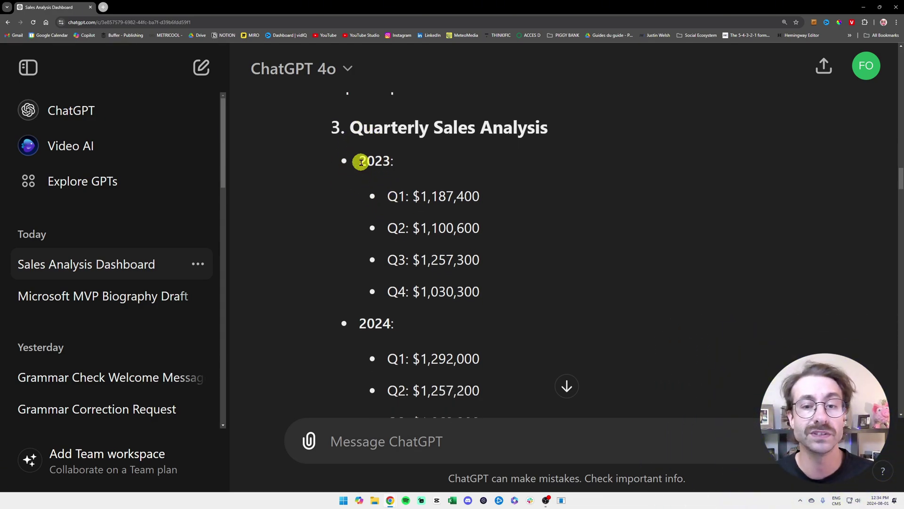
scroll(471, 200, "down", 3)
scroll(542, 209, "up", 2)
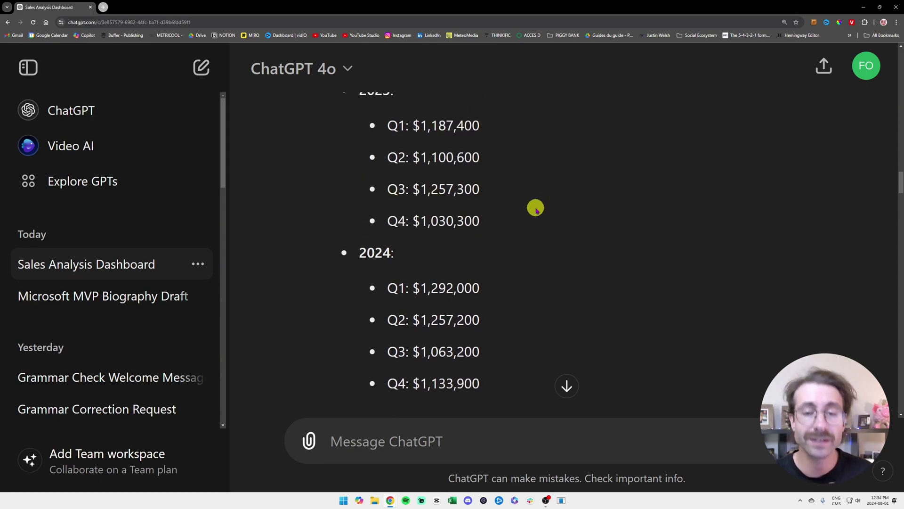
scroll(536, 207, "down", 5)
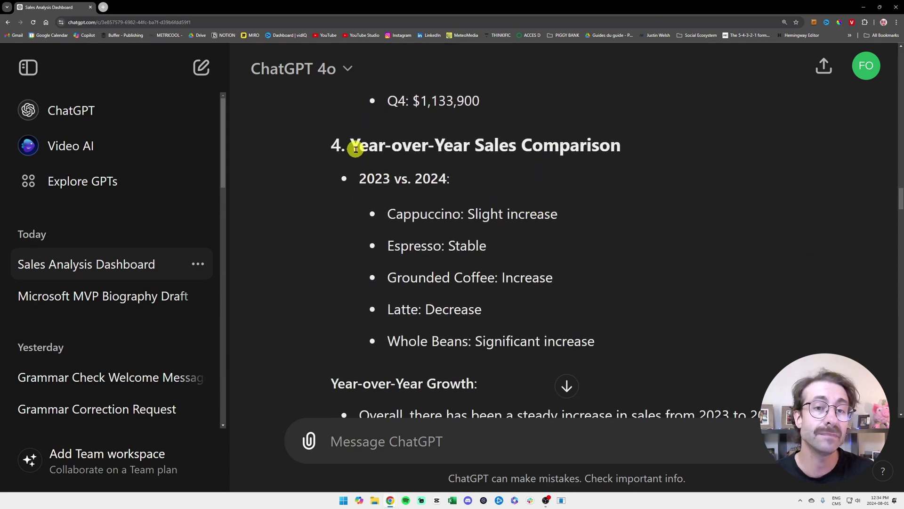
Highlight the Cappuccino: Slight increase and Espresso: Stable lines in the year-over-year comparison
left_click_drag(356, 148, 589, 146)
left_click(589, 146)
scroll(573, 146, "down", 1)
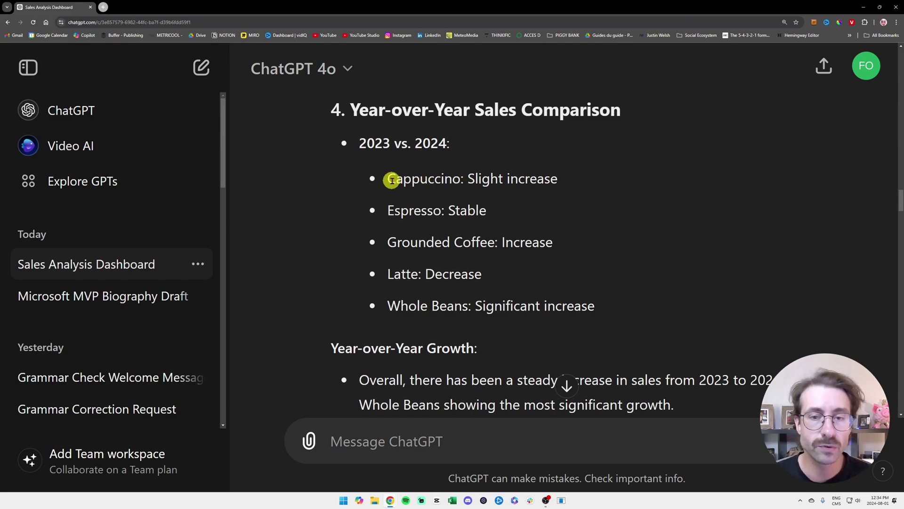
left_click_drag(391, 180, 553, 180)
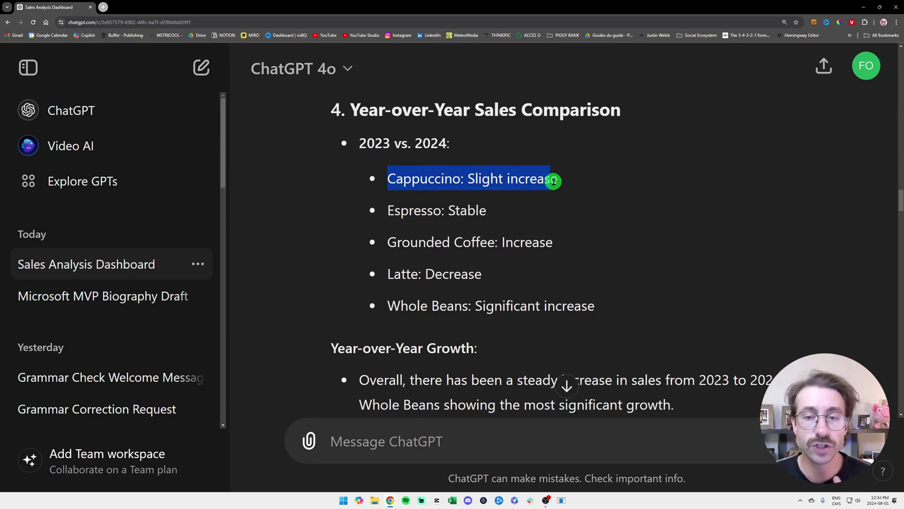
left_click(553, 180)
left_click_drag(394, 206, 490, 211)
left_click(491, 212)
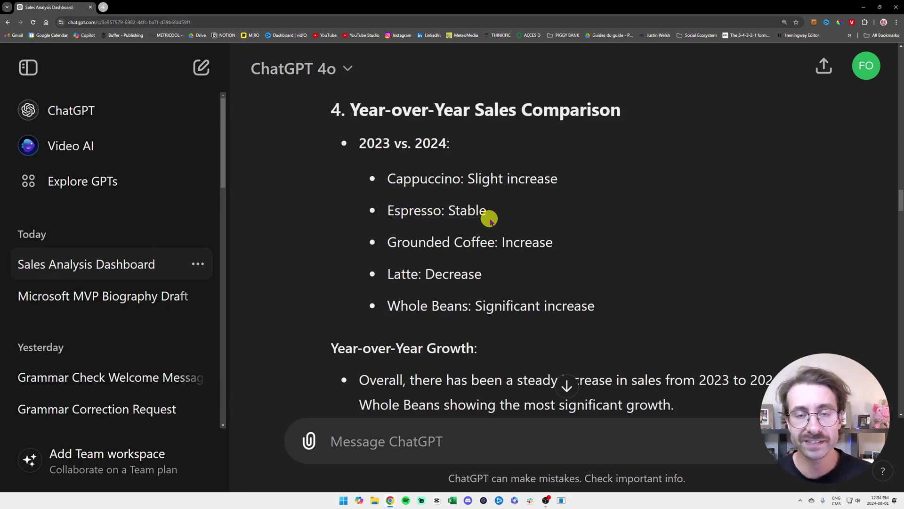
Highlight the Year-over-Year Growth label and the overall sales growth sentence
scroll(514, 202, "down", 3)
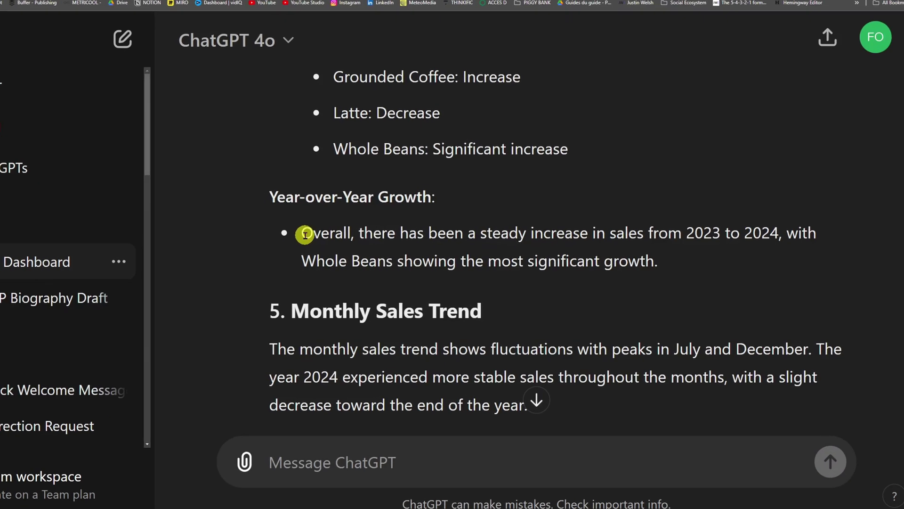
left_click_drag(331, 206, 471, 206)
left_click(500, 215)
left_click_drag(144, 215, 777, 221)
left_click(682, 232)
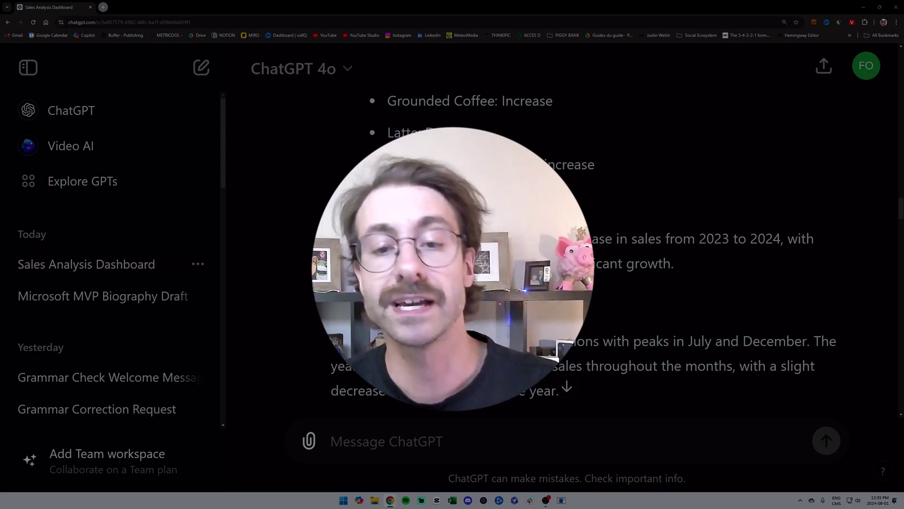
scroll(584, 254, "down", 3)
scroll(584, 254, "down", 2)
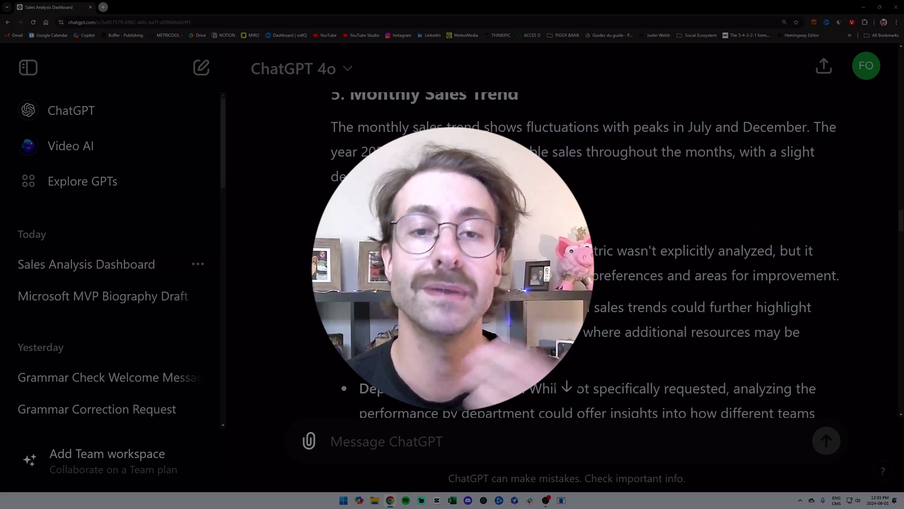
scroll(584, 254, "up", 1)
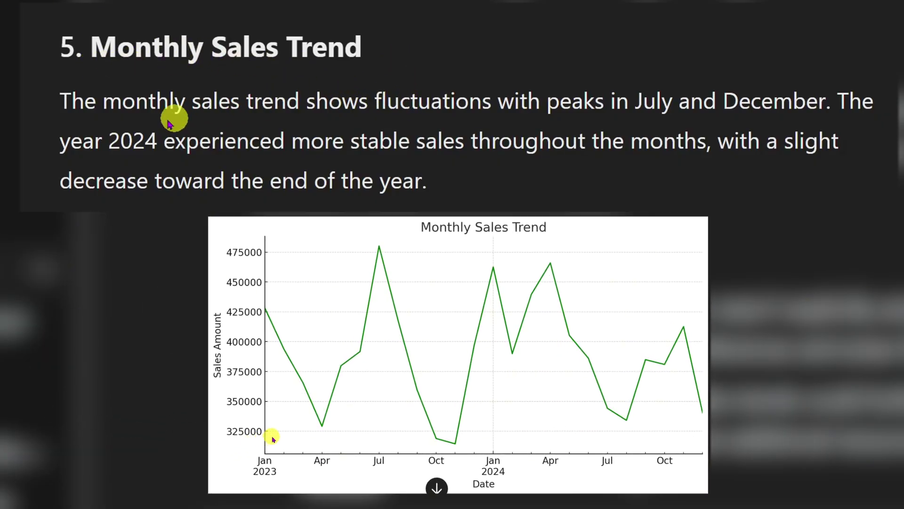
left_click_drag(61, 100, 369, 102)
left_click(369, 102)
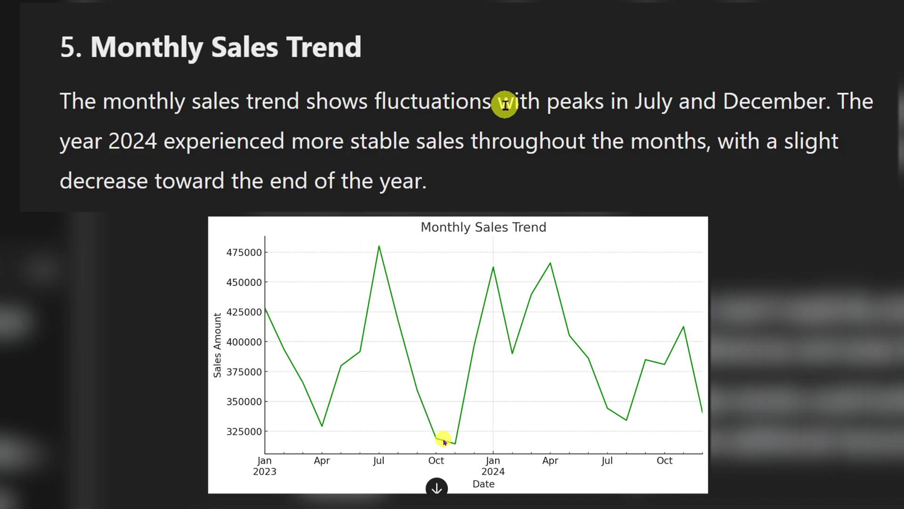
left_click_drag(61, 141, 682, 143)
left_click(684, 143)
left_click_drag(778, 142, 577, 187)
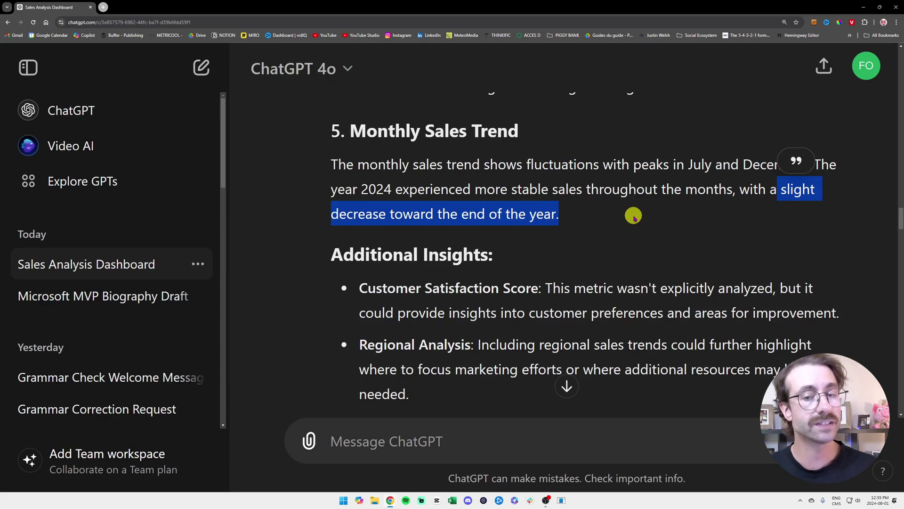
scroll(614, 182, "down", 3)
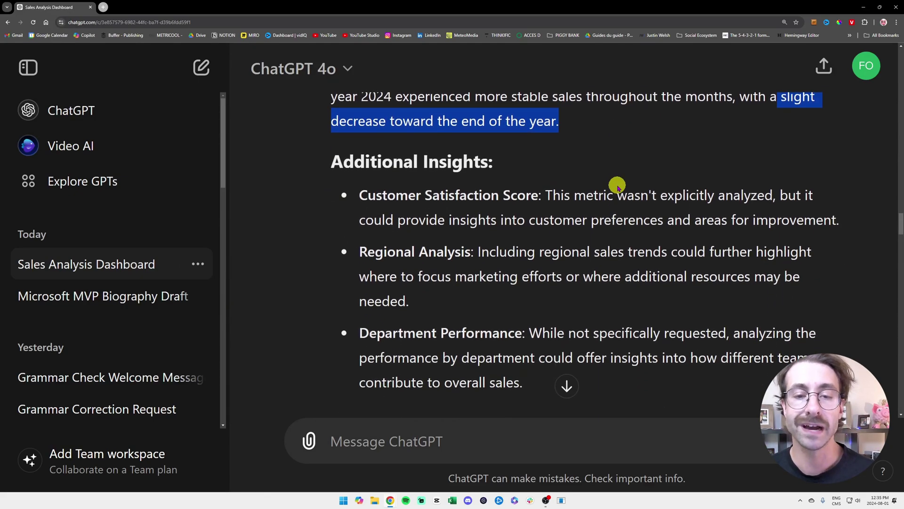
left_click_drag(334, 118, 497, 121)
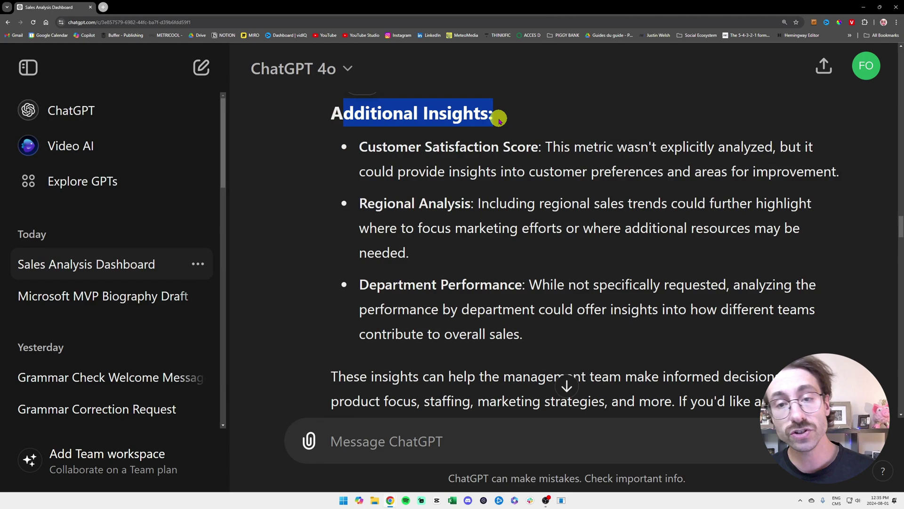
left_click(498, 125)
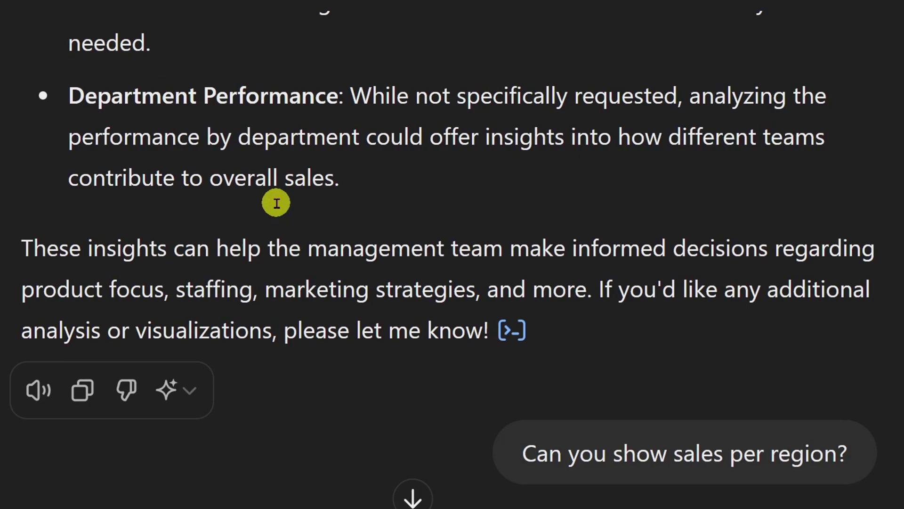
left_click_drag(22, 248, 771, 268)
left_click(615, 267)
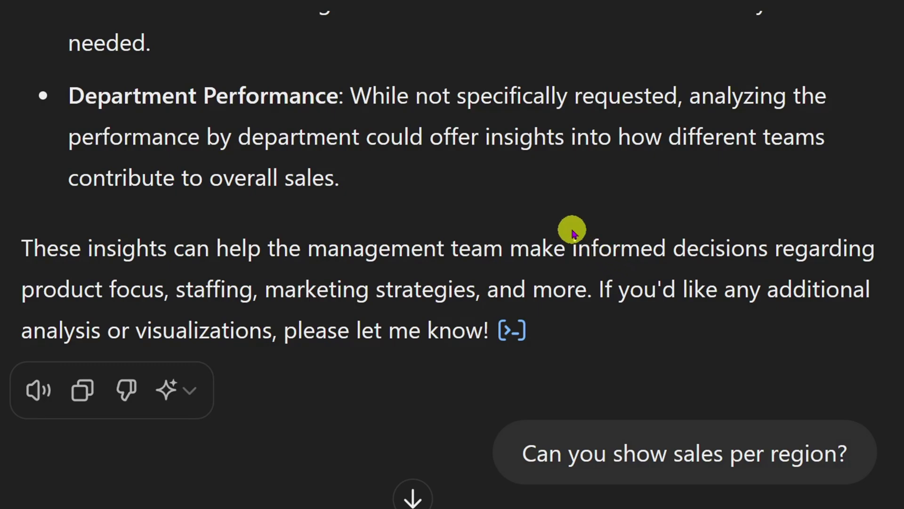
scroll(648, 197, "down", 1)
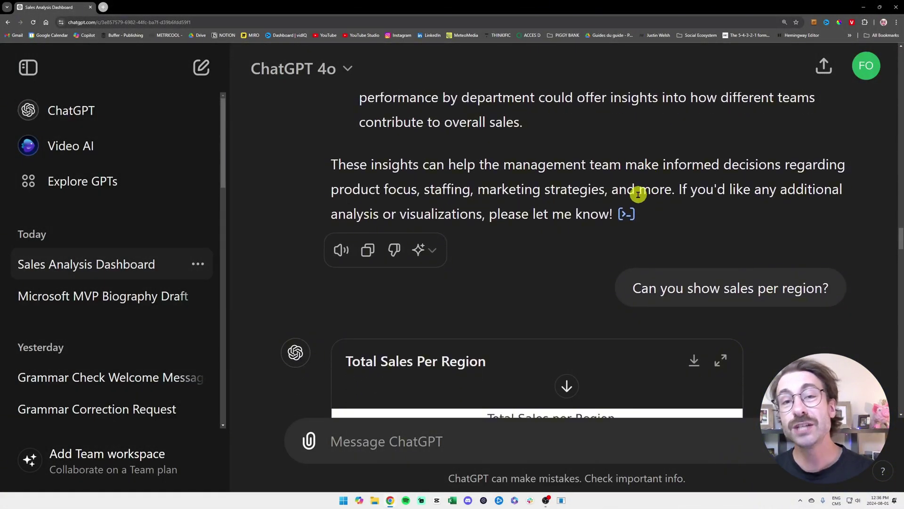
scroll(618, 196, "up", 3)
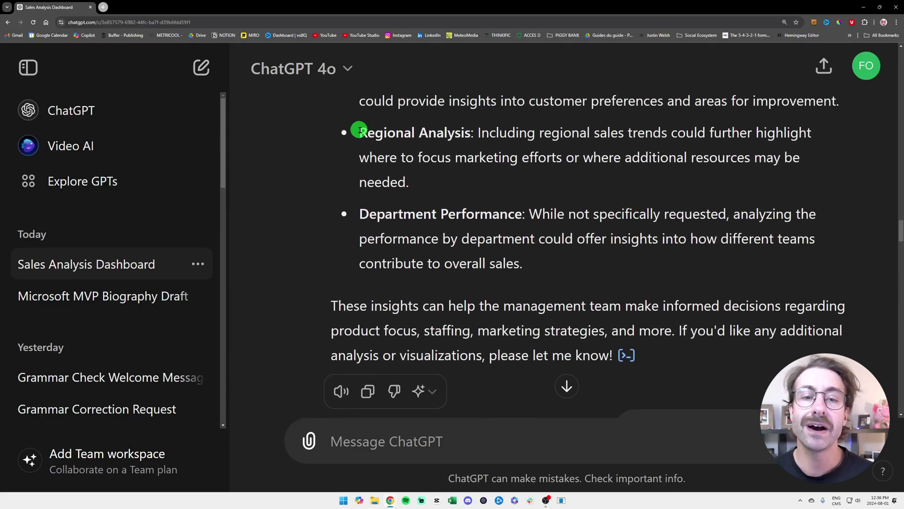
left_click_drag(360, 130, 470, 134)
scroll(556, 198, "down", 3)
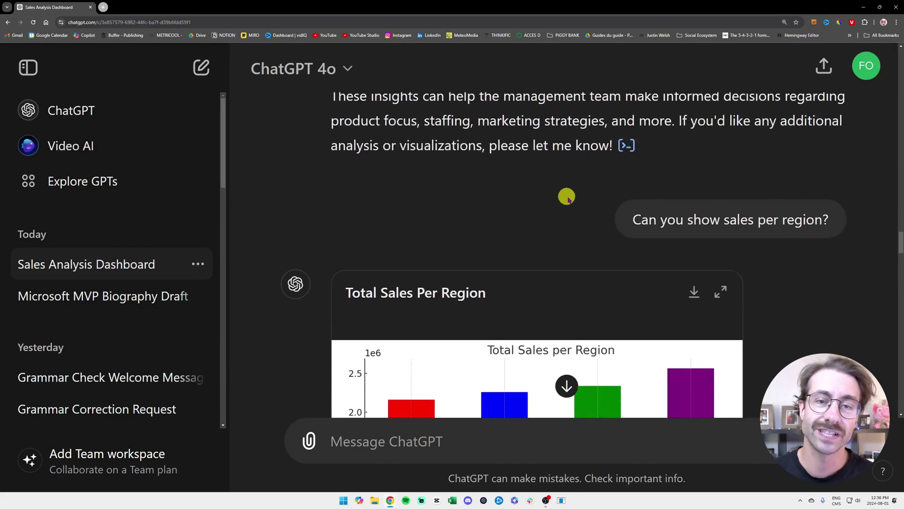
scroll(568, 198, "down", 2)
left_click_drag(631, 111, 834, 119)
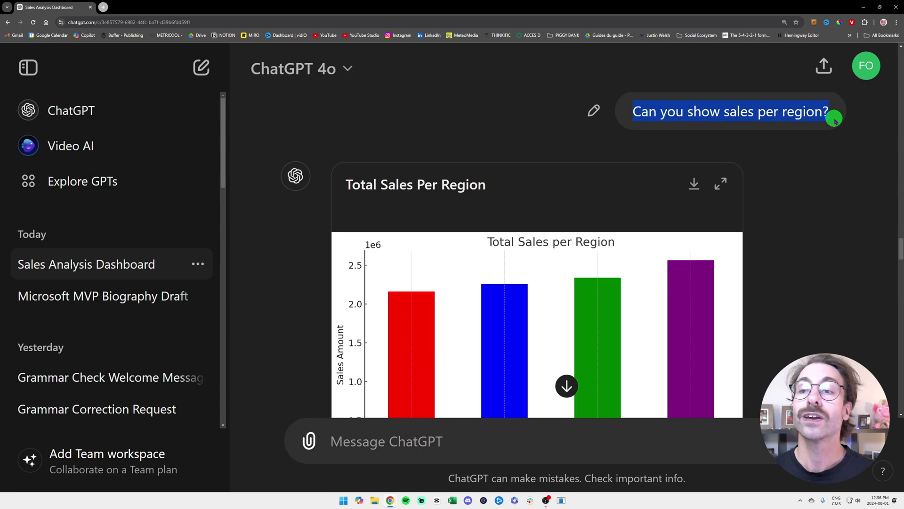
scroll(782, 135, "down", 2)
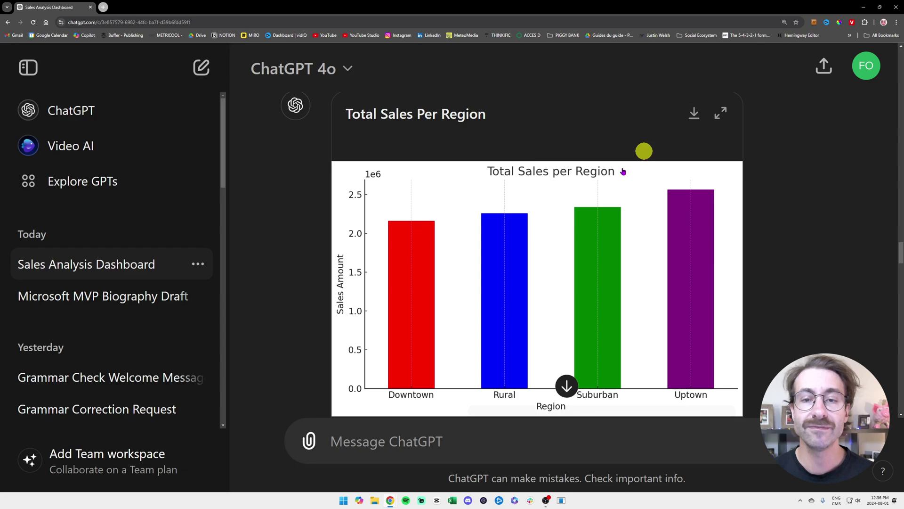
scroll(485, 189, "down", 1)
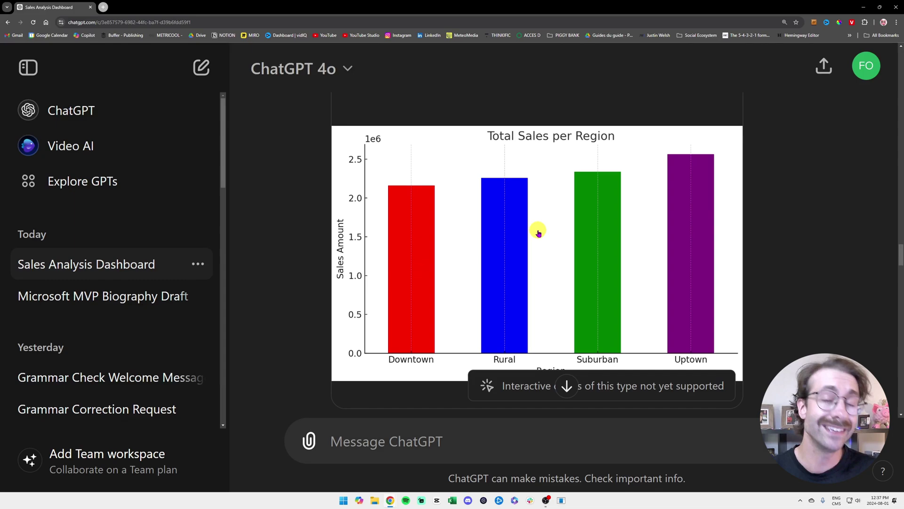
scroll(544, 183, "down", 2)
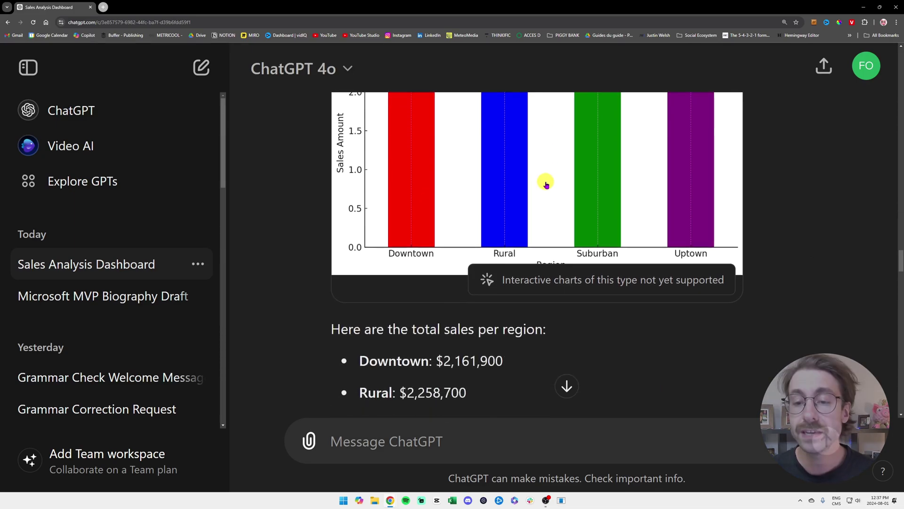
scroll(555, 217, "up", 2)
scroll(554, 216, "down", 8)
scroll(555, 216, "down", 2)
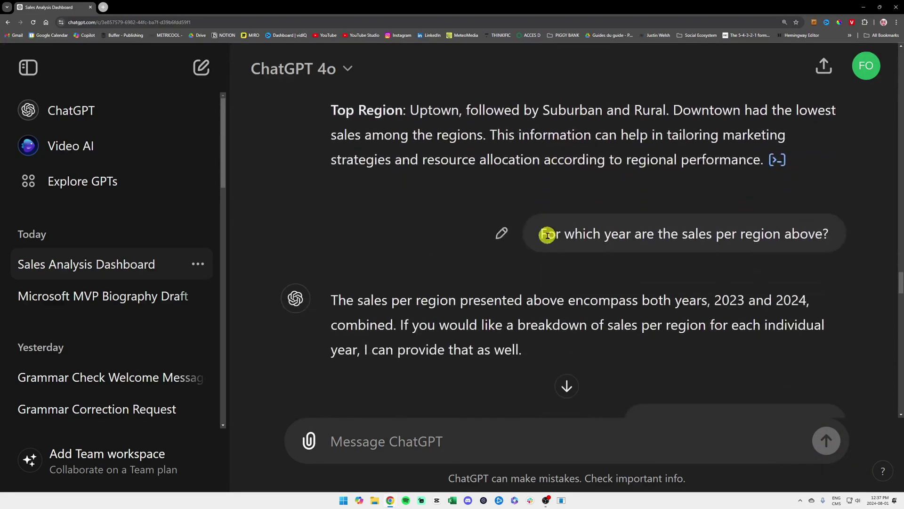
left_click_drag(541, 234, 828, 234)
left_click(779, 206)
scroll(754, 205, "down", 2)
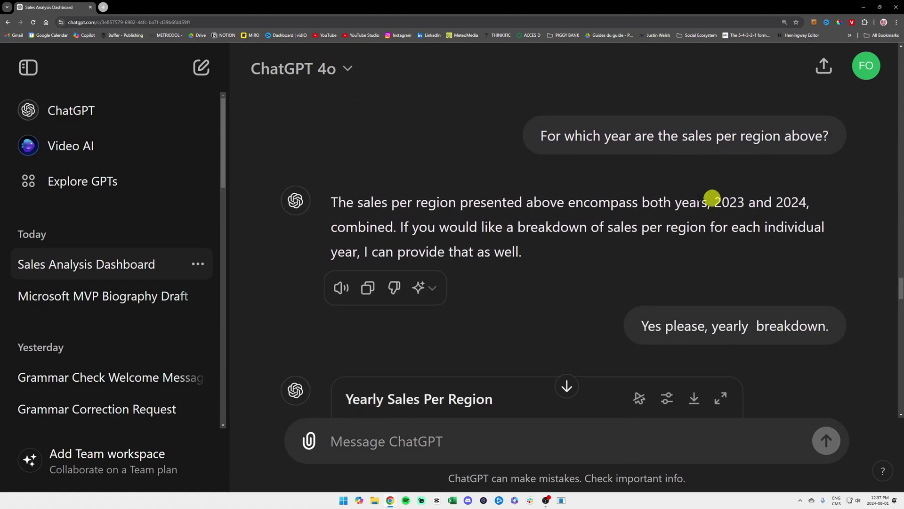
left_click_drag(337, 194, 785, 194)
left_click(708, 220)
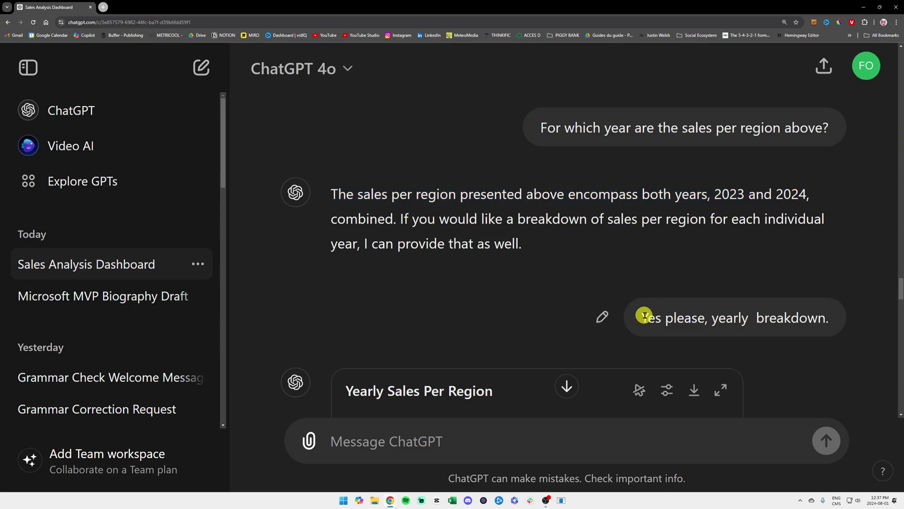
left_click_drag(645, 315, 821, 317)
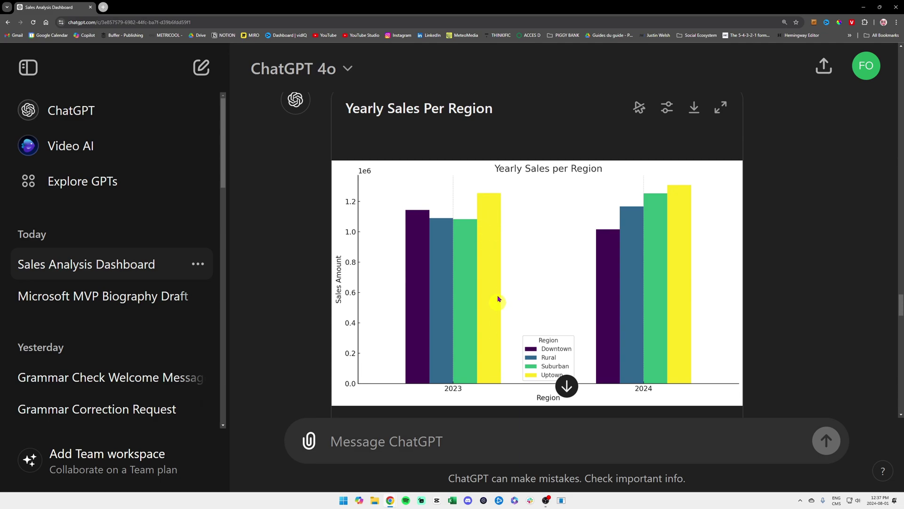
mouse_move(897, 303)
left_mouse_down()
mouse_move(898, 250)
mouse_move(898, 303)
left_mouse_up()
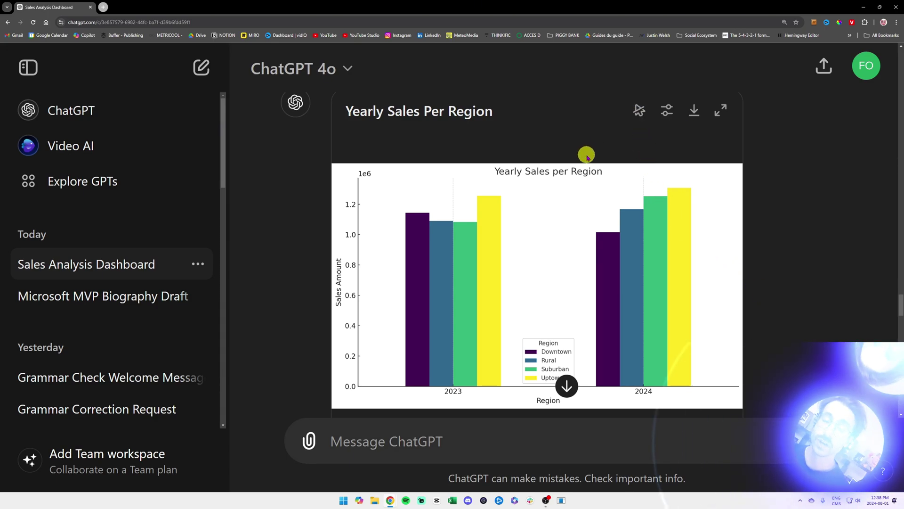
Switch the Yearly Sales Per Region chart to its interactive version and inspect bar values
left_click(640, 114)
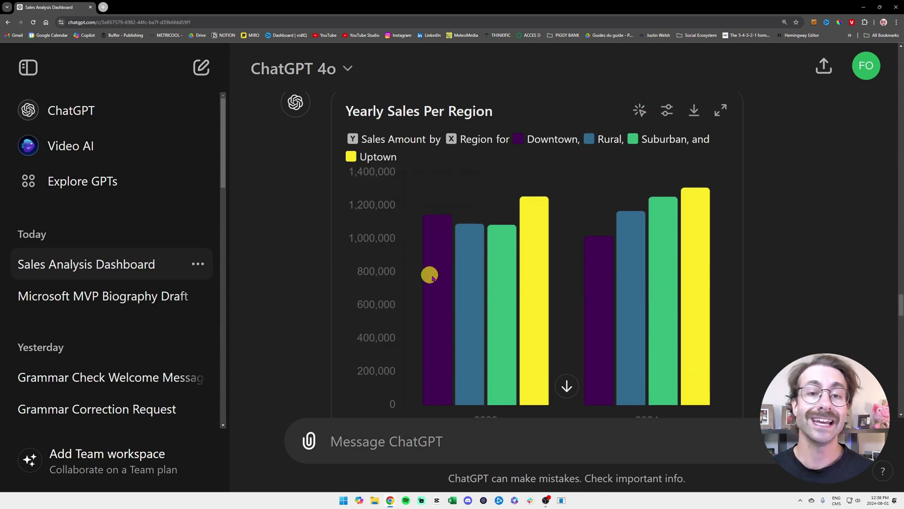
mouse_move(442, 267)
scroll(531, 260, "down", 1)
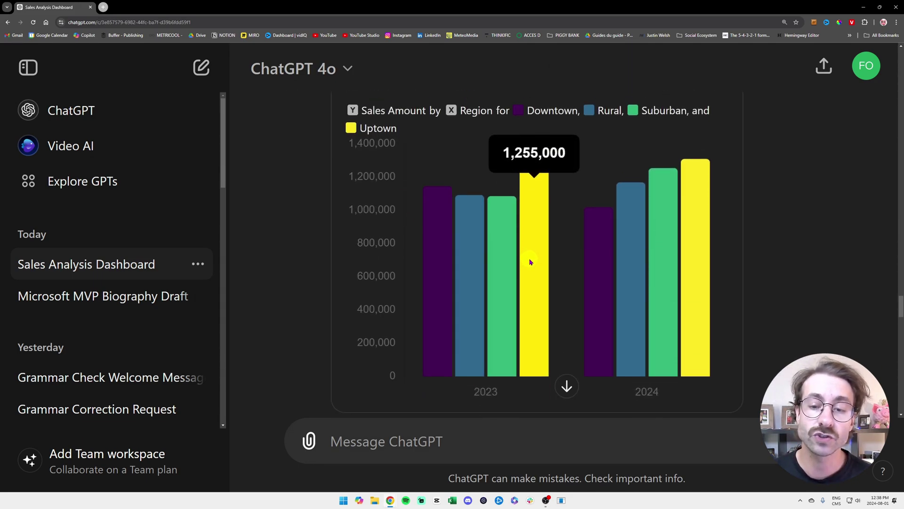
mouse_move(493, 220)
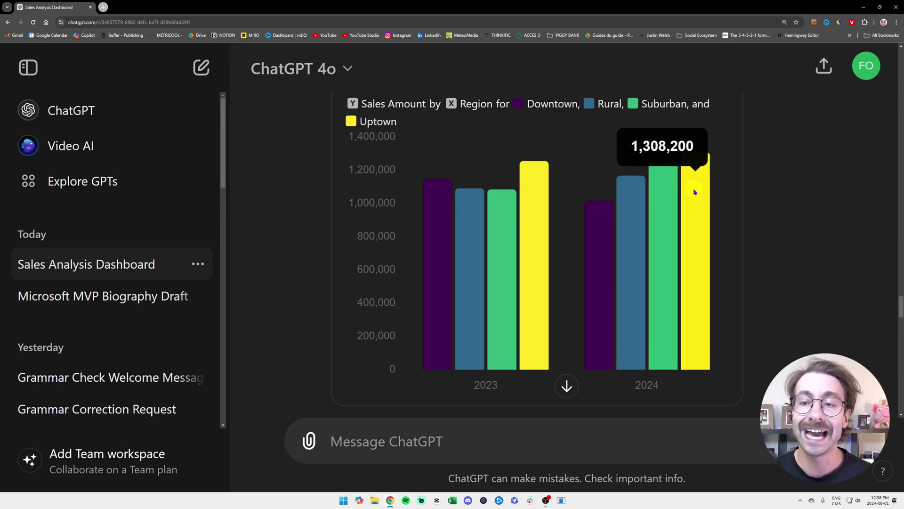
scroll(542, 183, "up", 1)
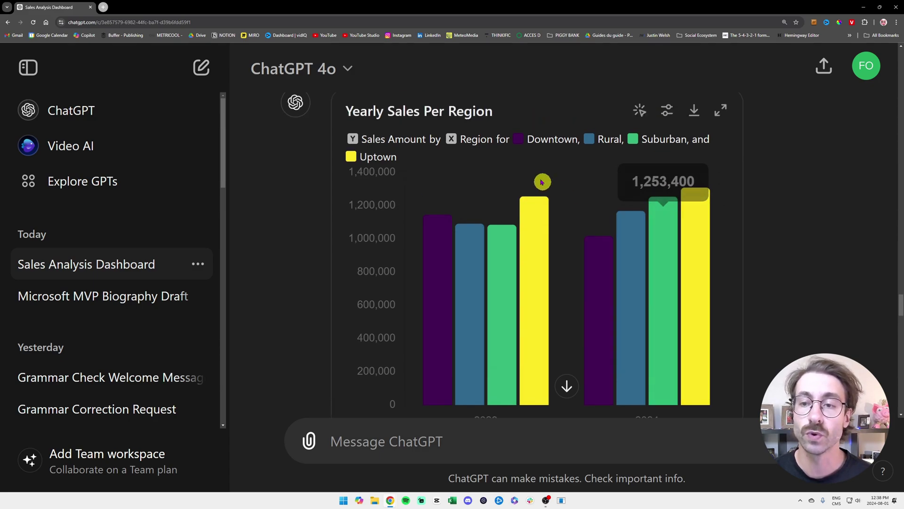
In the yearly region chart's colour settings, make Downtown red, Rural pink and Suburban lime green
left_click(669, 113)
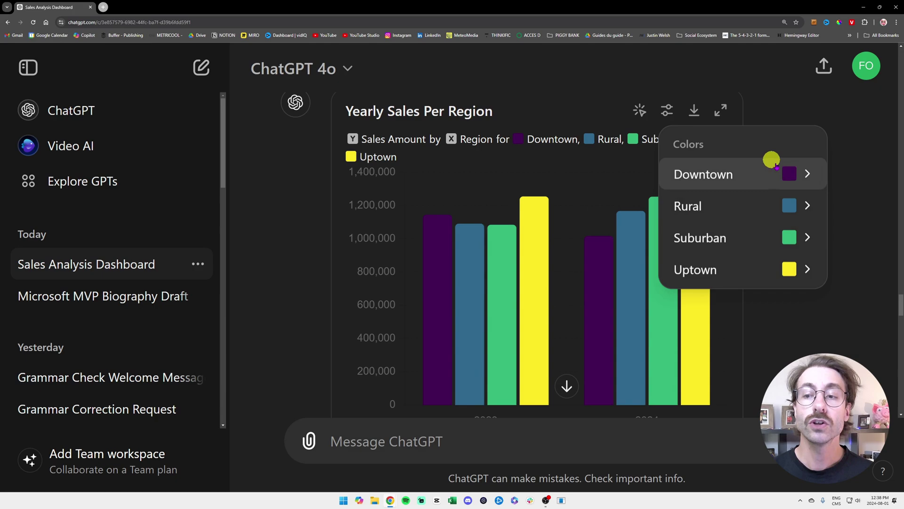
left_click(792, 175)
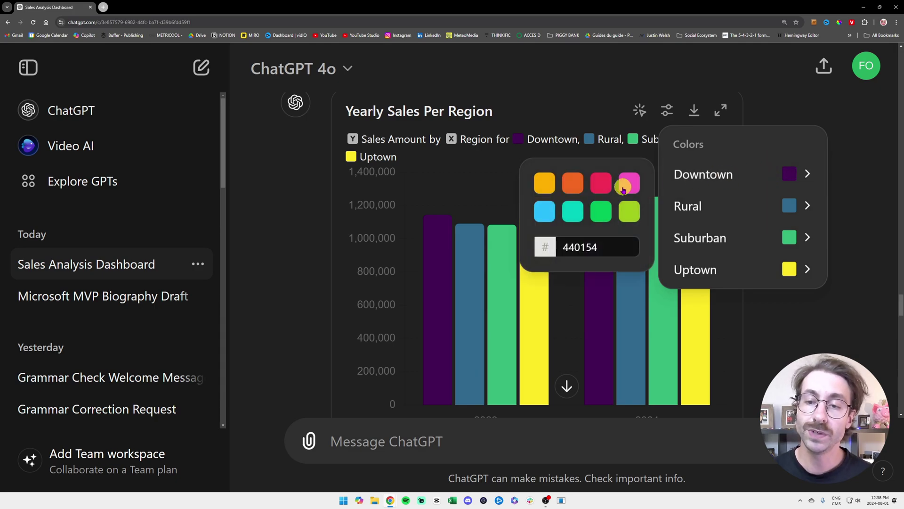
left_click(601, 184)
left_click(789, 205)
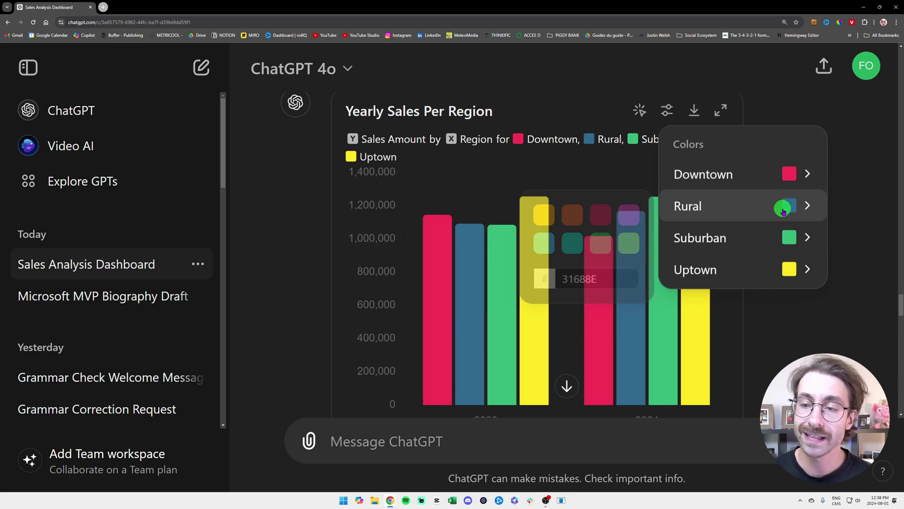
left_click(629, 183)
left_click_drag(744, 240, 725, 244)
left_click(724, 244)
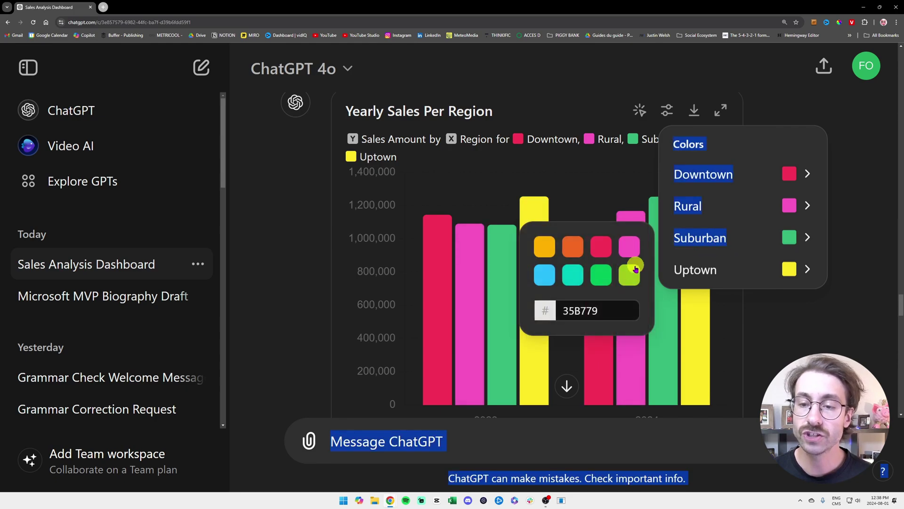
left_click(632, 274)
left_click(767, 317)
left_click(768, 320)
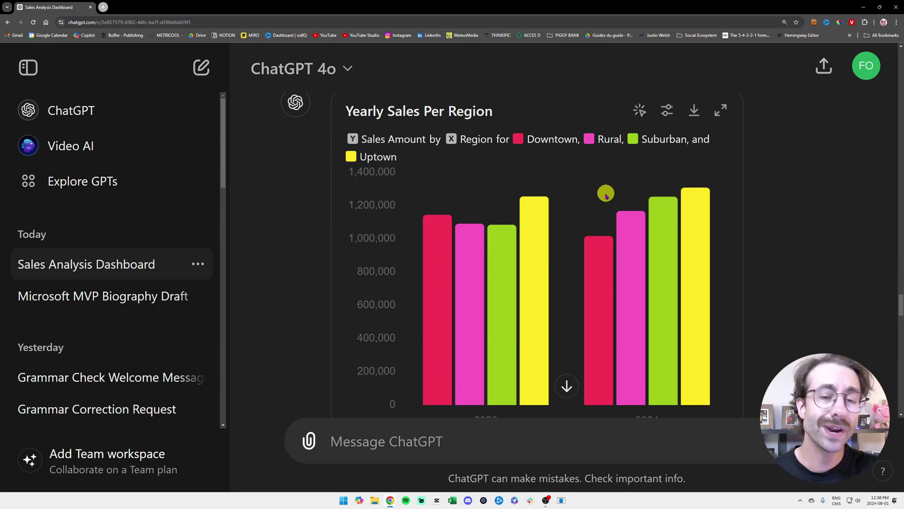
mouse_move(678, 216)
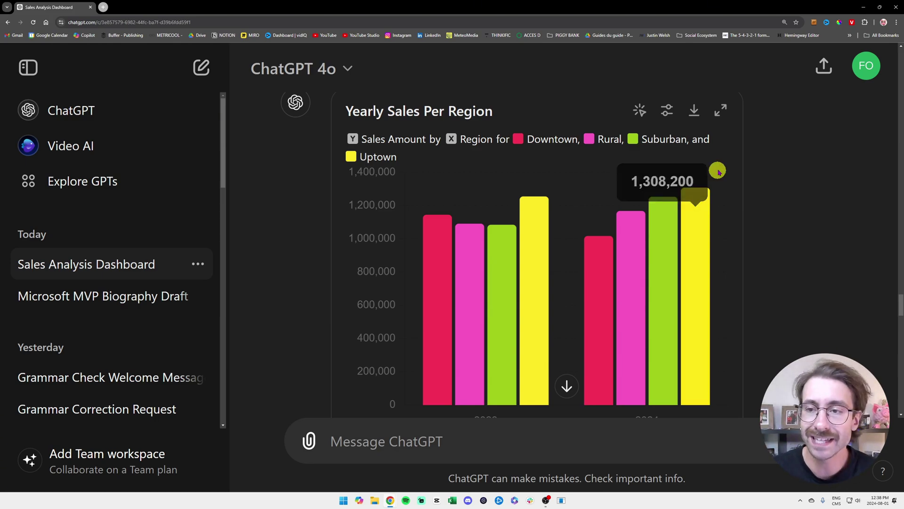
Download the Yearly Sales Per Region chart and save it as 'Yearly Sales per Region.png'
left_click(717, 112)
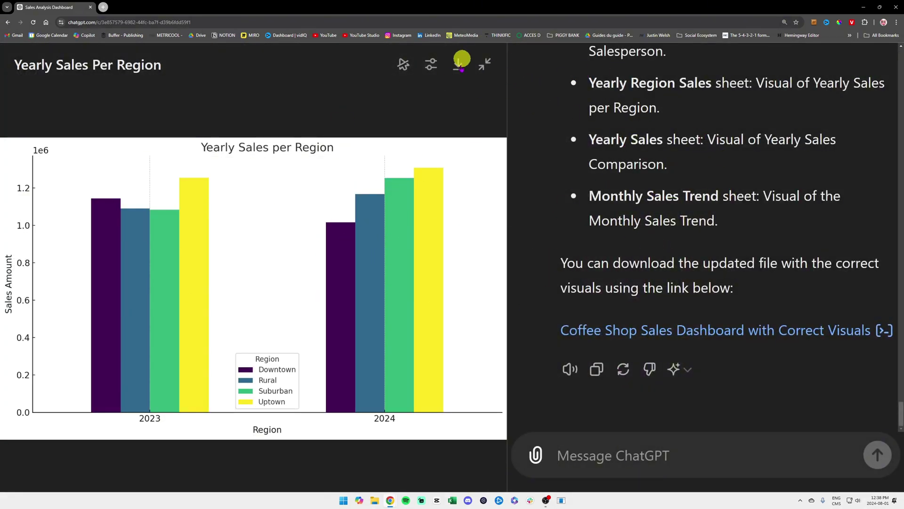
left_click(486, 67)
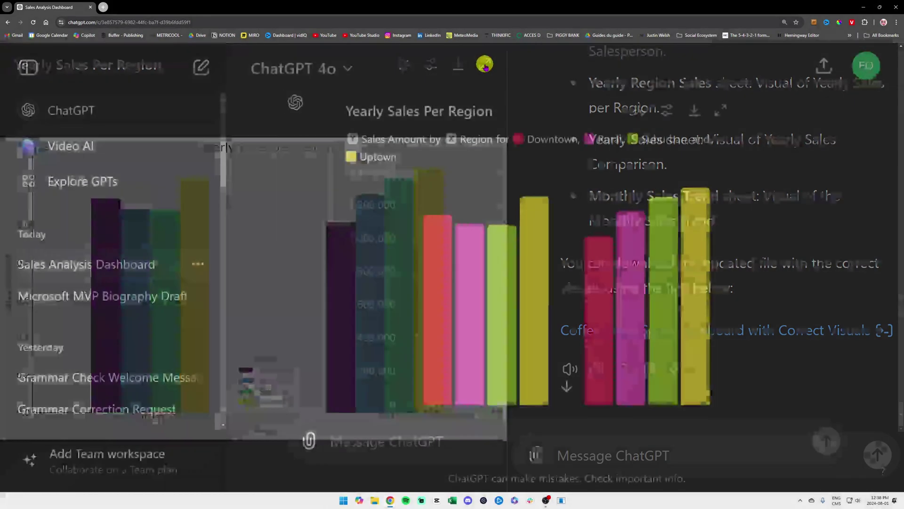
left_click(694, 110)
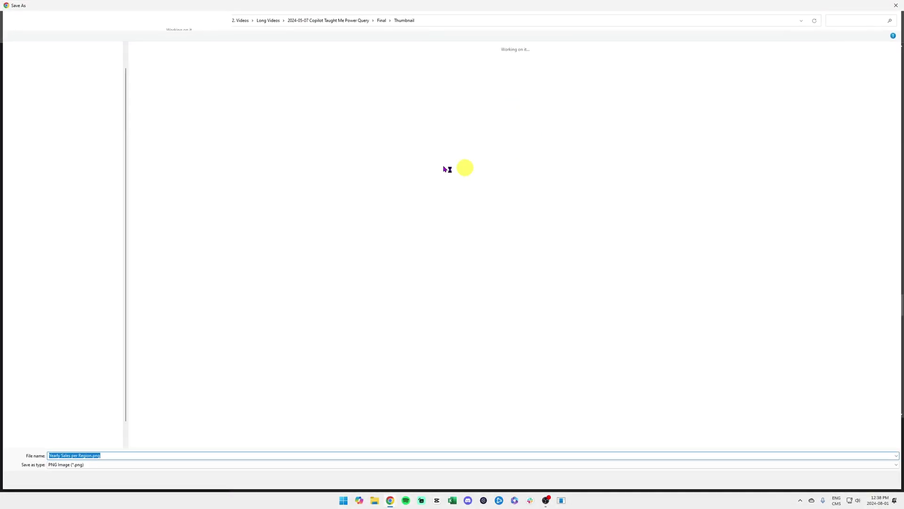
key("Return")
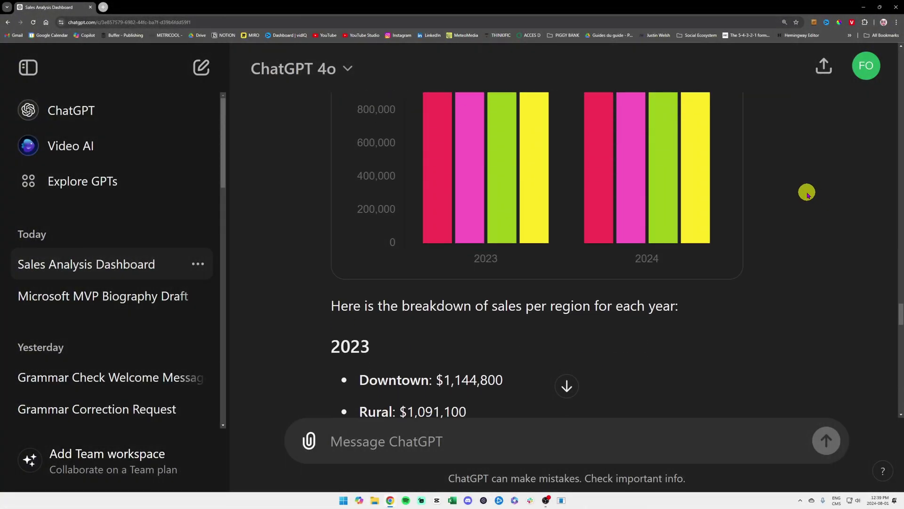
scroll(796, 192, "down", 3)
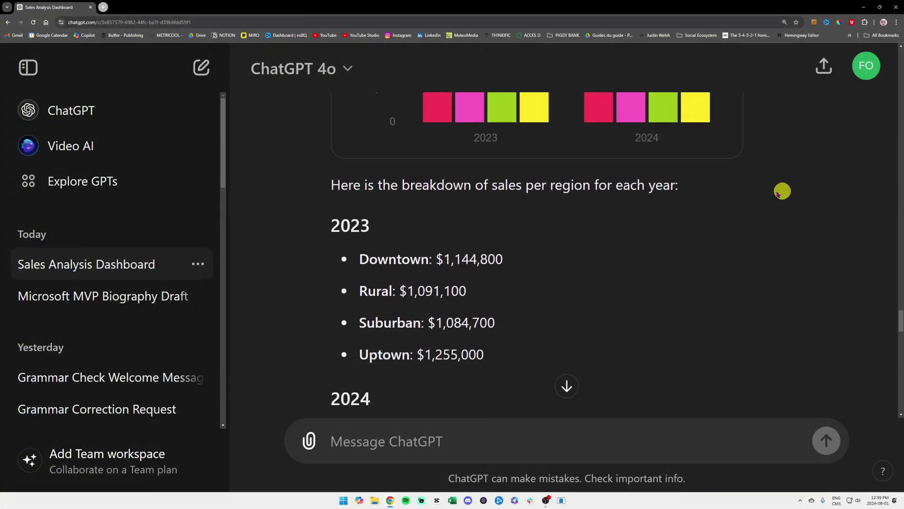
left_click_drag(331, 149, 676, 150)
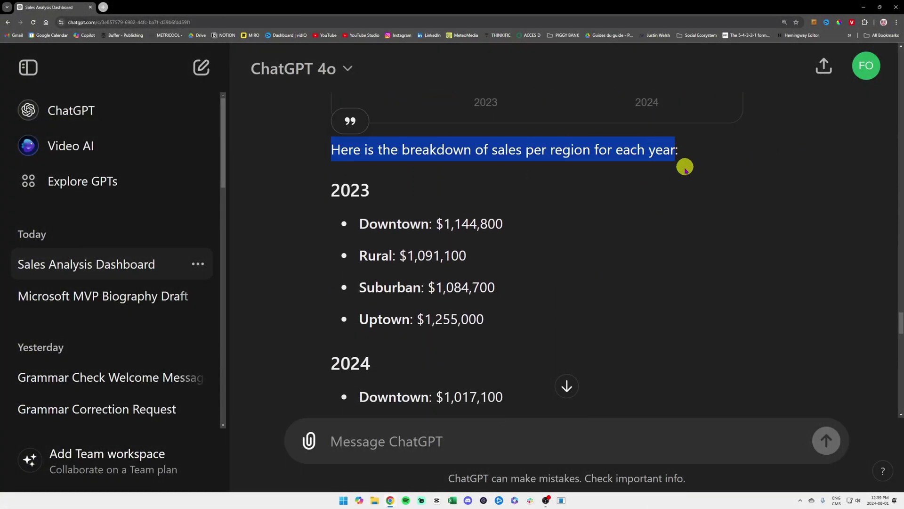
scroll(682, 180, "down", 1)
scroll(673, 179, "down", 6)
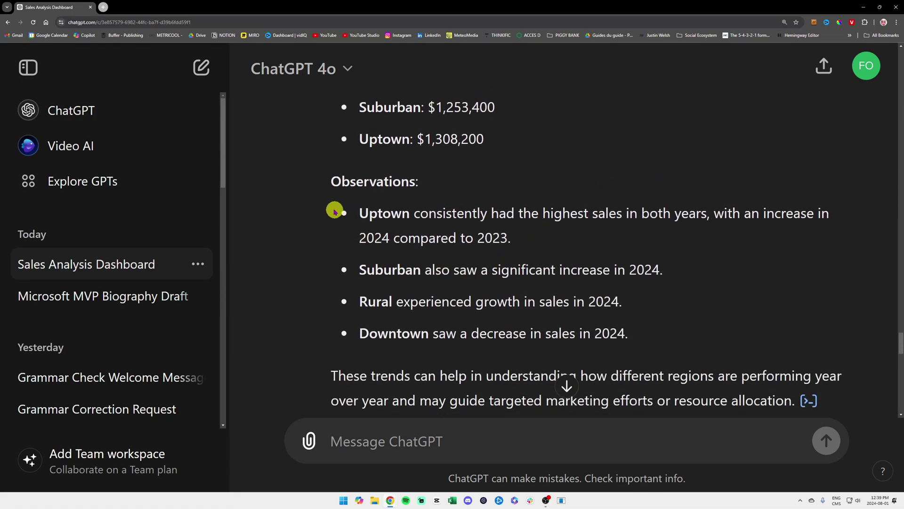
left_click_drag(330, 181, 420, 182)
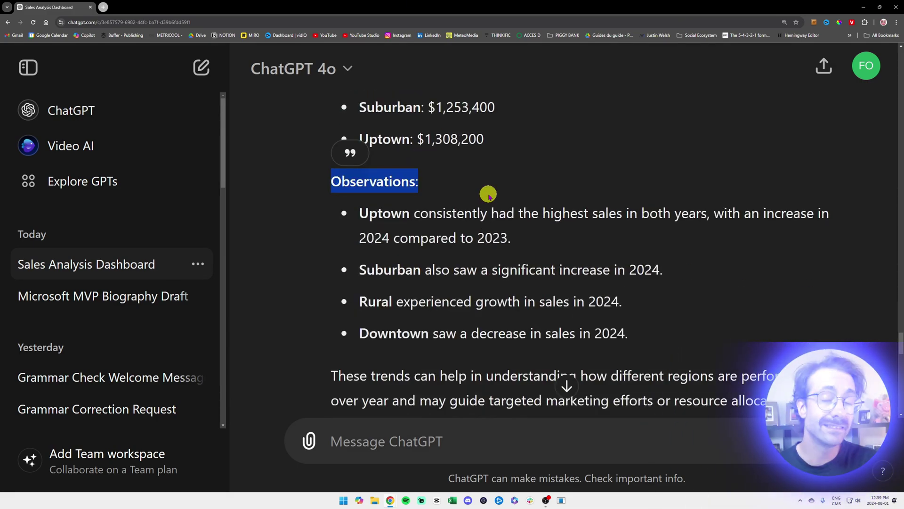
scroll(489, 193, "down", 1)
scroll(488, 193, "down", 2)
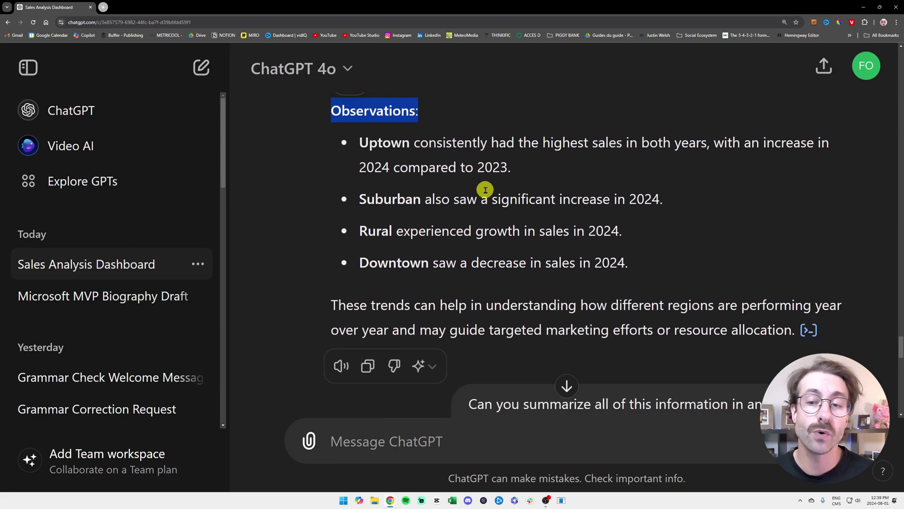
scroll(479, 189, "down", 3)
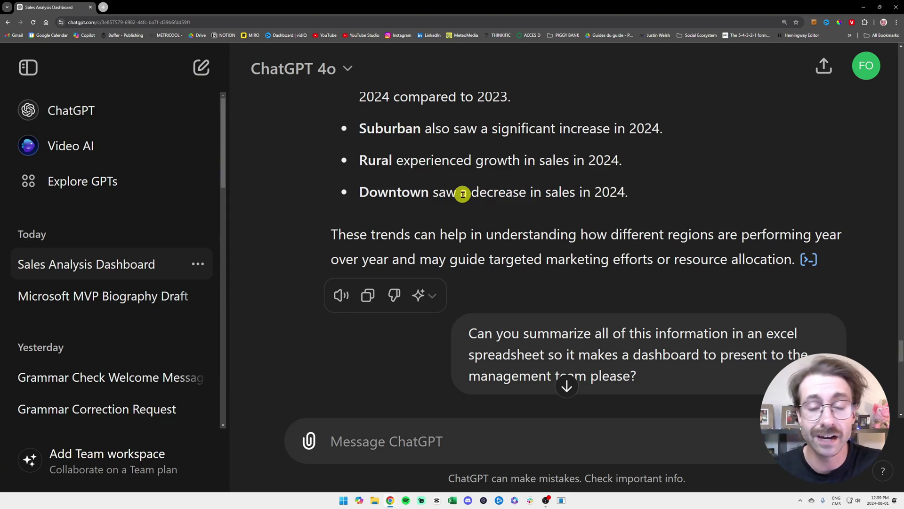
scroll(351, 225, "down", 2)
left_click_drag(469, 264, 659, 266)
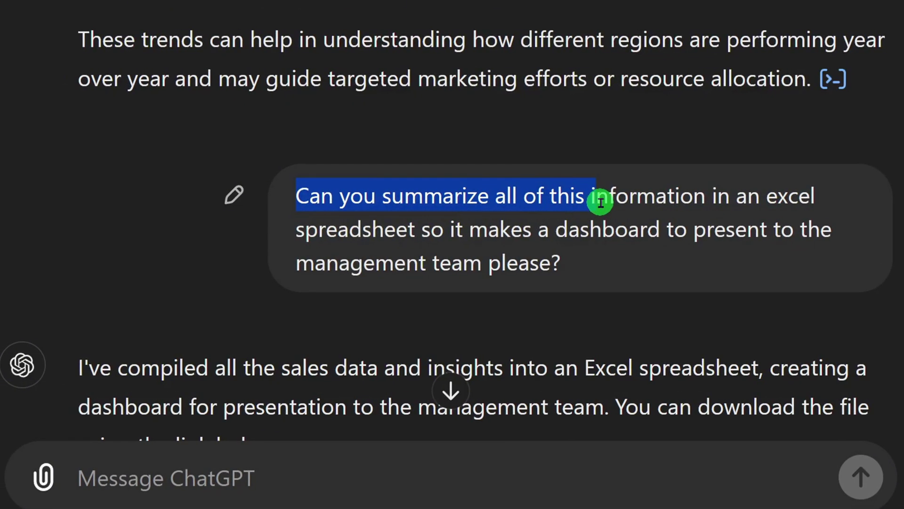
left_click_drag(601, 203, 567, 268)
scroll(532, 212, "down", 3)
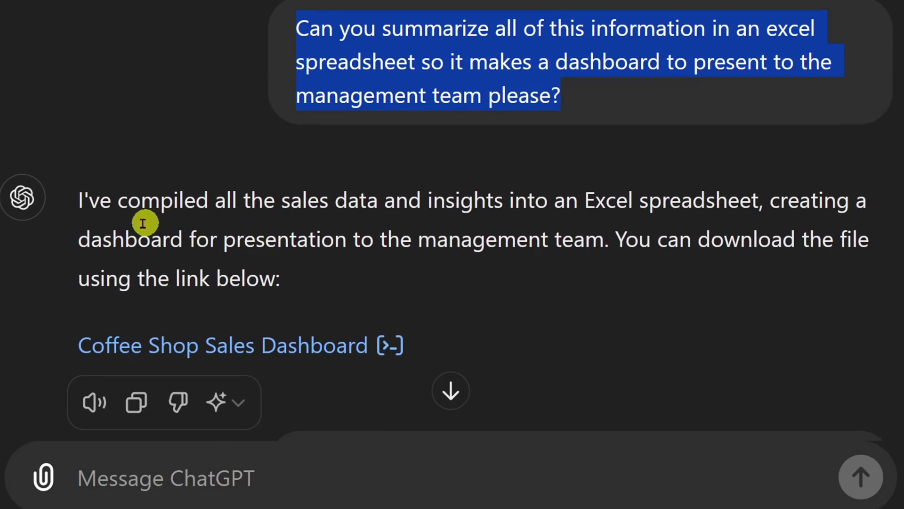
left_click_drag(85, 198, 369, 267)
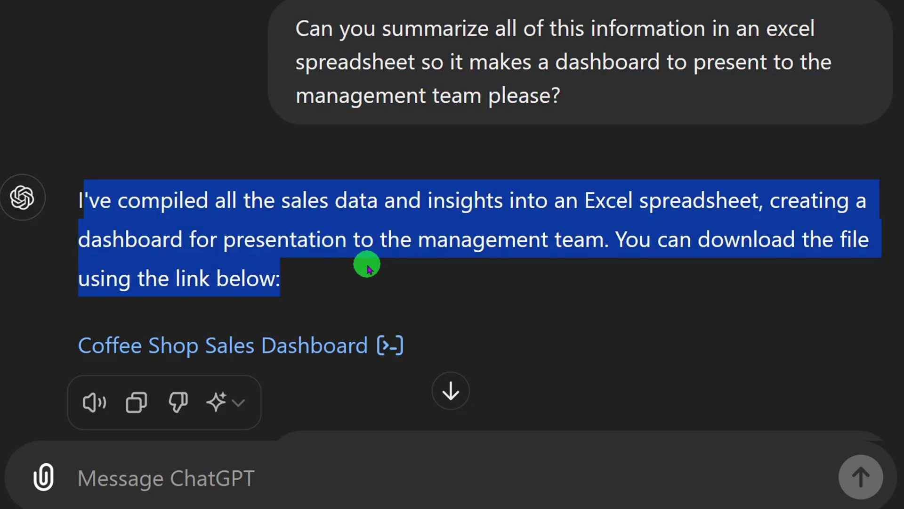
left_click(367, 268)
scroll(368, 263, "down", 2)
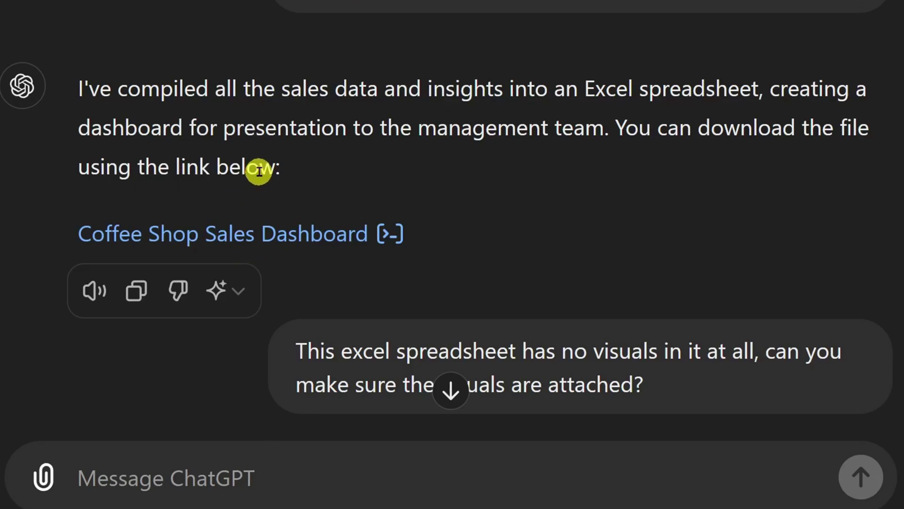
scroll(275, 133, "down", 2)
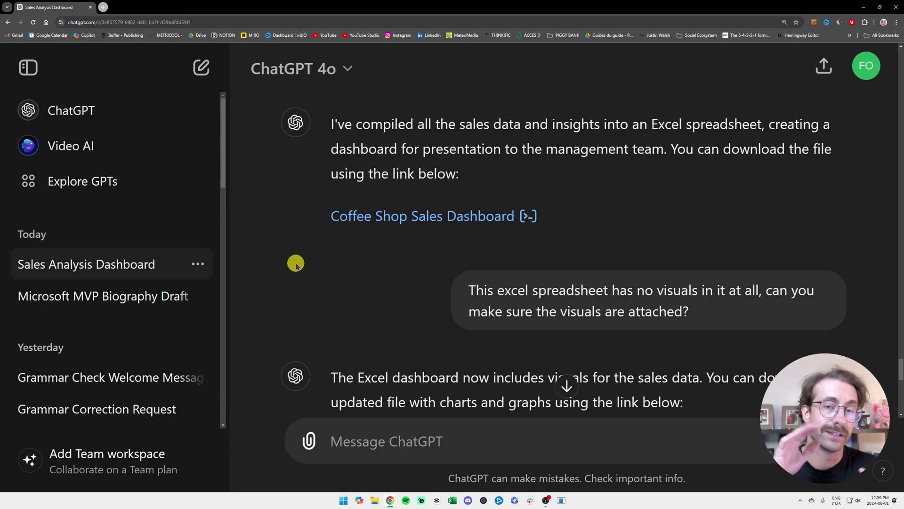
scroll(296, 264, "down", 2)
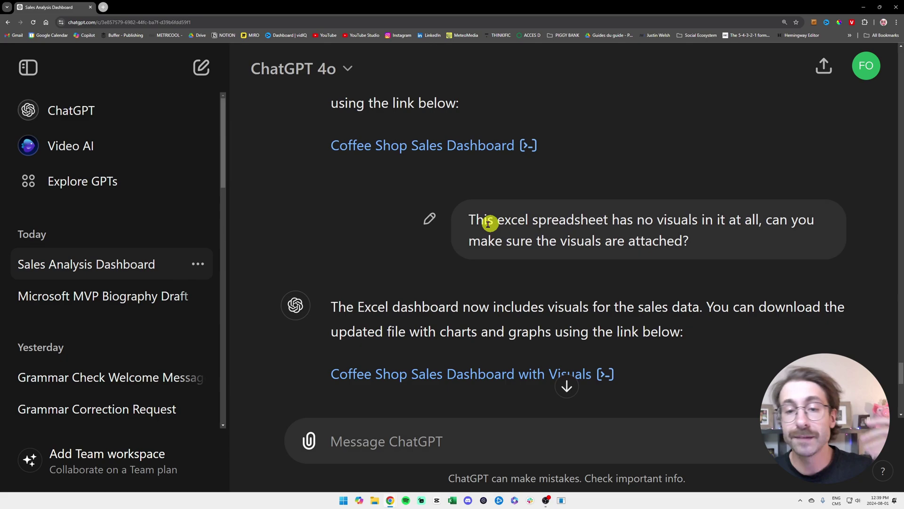
left_click_drag(466, 220, 678, 221)
scroll(682, 207, "down", 10)
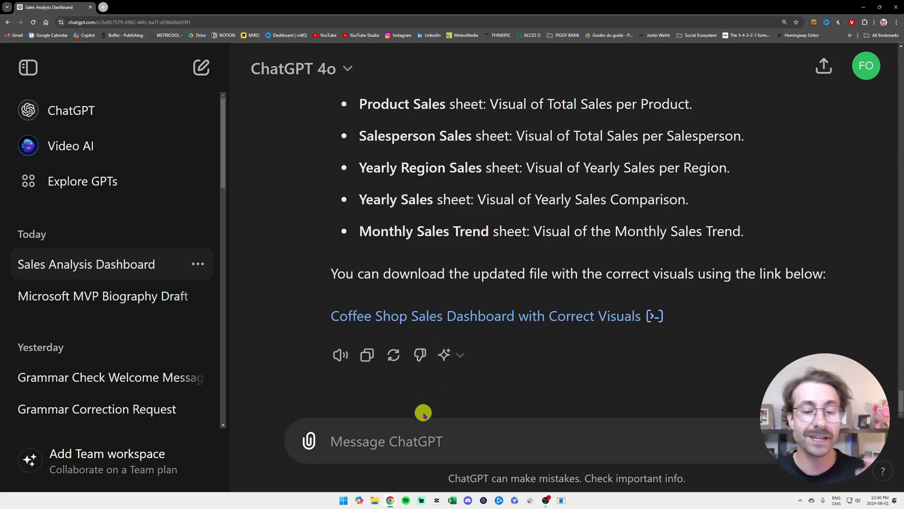
Switch to the coffee_shop_sales_dashboard_with_visuals workbook and browse its sheets through to Yearly Sales
left_click(369, 493)
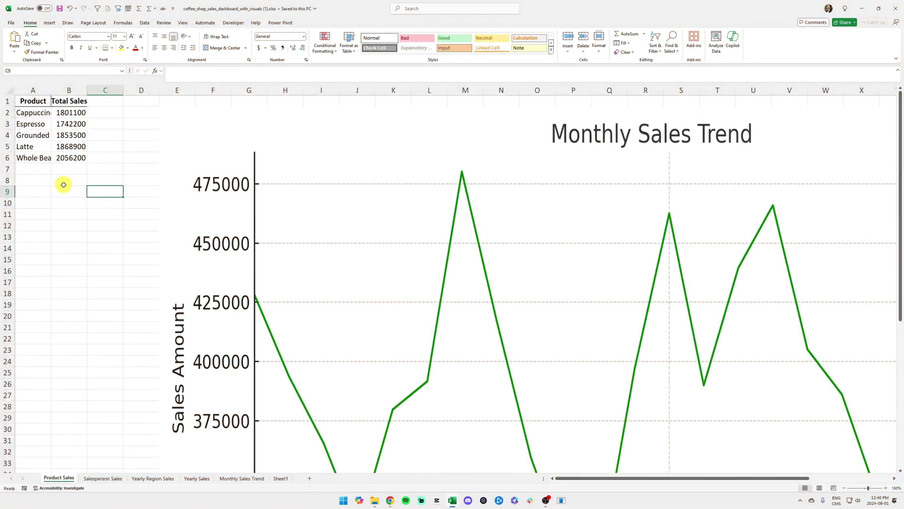
left_click(73, 122)
left_click(108, 479)
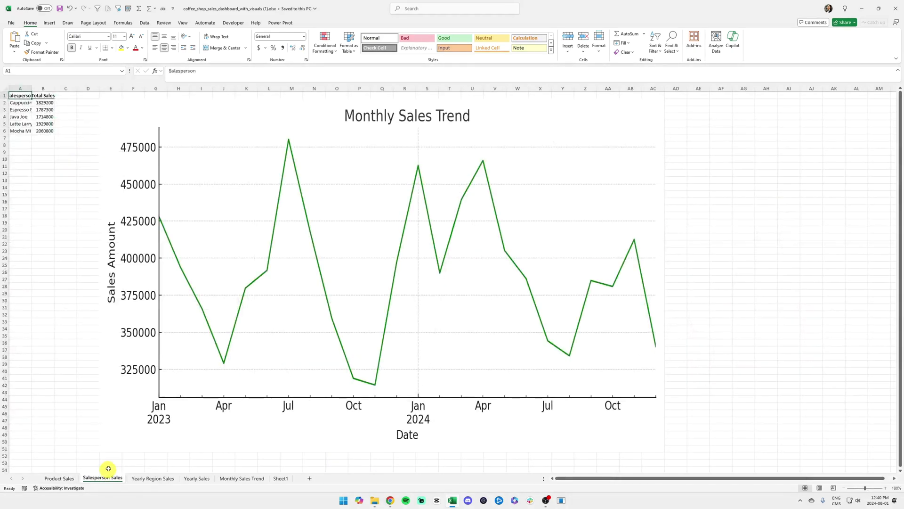
left_click(155, 479)
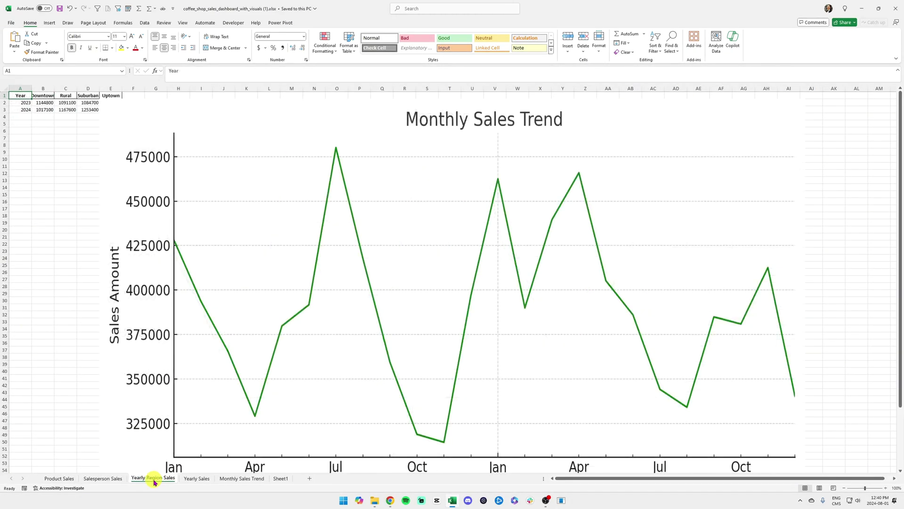
left_click(59, 478)
left_click(103, 478)
left_click(153, 478)
left_click(197, 478)
On Yearly Sales, select the Year and Total Sales cells and nudge the chart slightly right
left_click(42, 108, "shift")
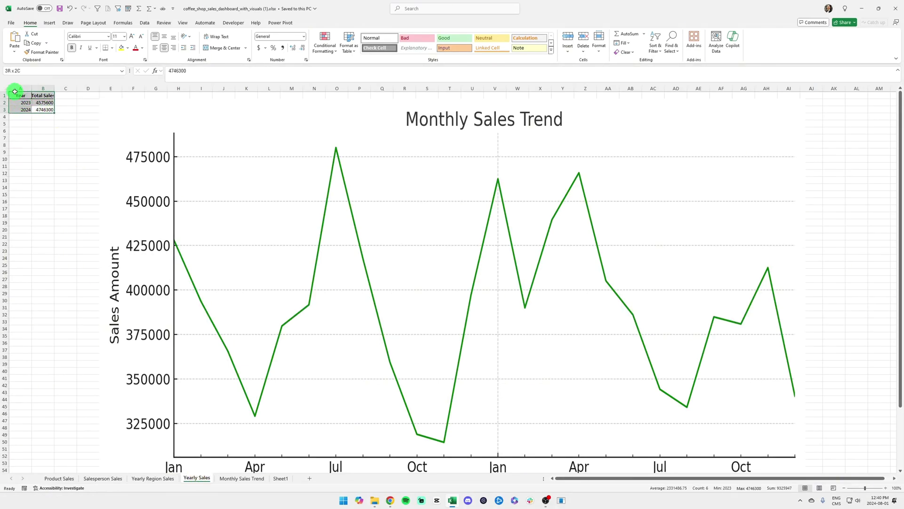
mouse_move(204, 105)
left_mouse_down()
mouse_move(240, 105)
mouse_move(208, 106)
left_mouse_up()
left_click_drag(18, 95, 44, 109)
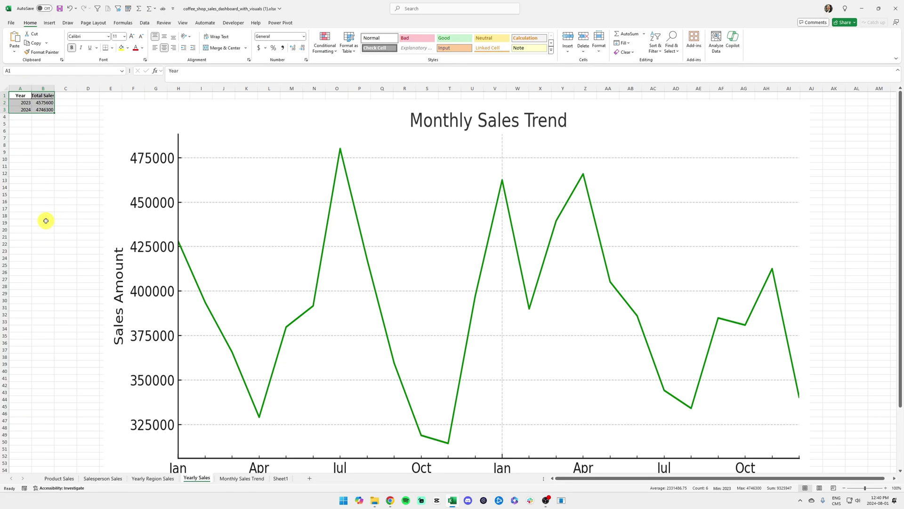
Go to Sheet1 and check the four regional insight lines in C32:C35 beneath the charts
left_click(281, 478)
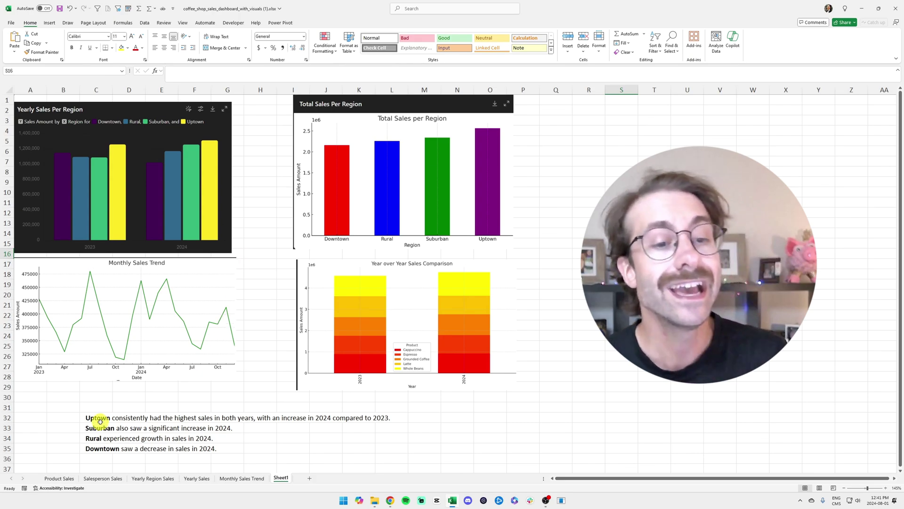
left_click_drag(96, 418, 107, 448)
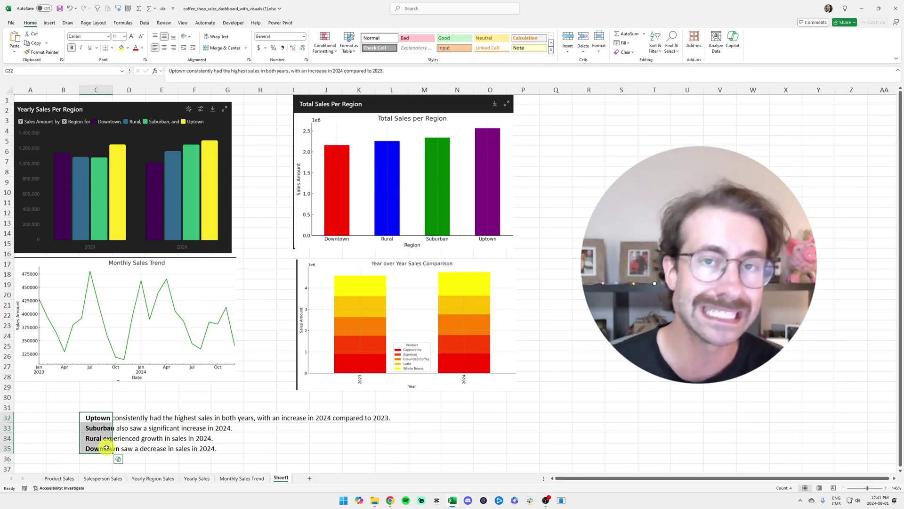
left_click(168, 404)
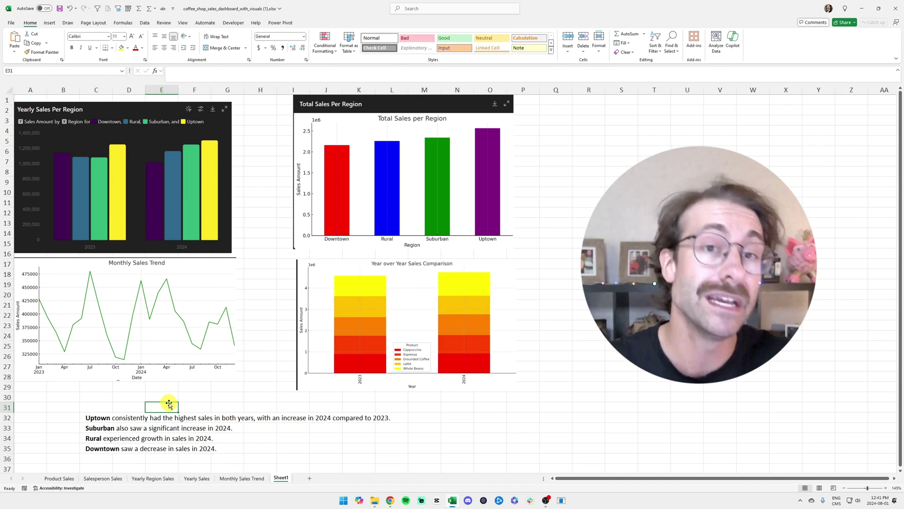
Hide the worksheet gridlines and fill the entire sheet with grey
left_click(181, 23)
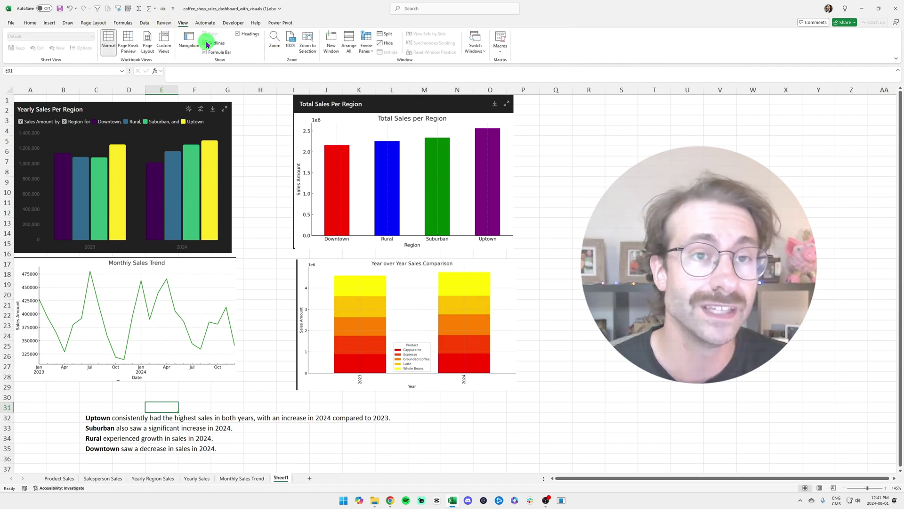
left_click(260, 182)
left_click(10, 93)
left_click(35, 16)
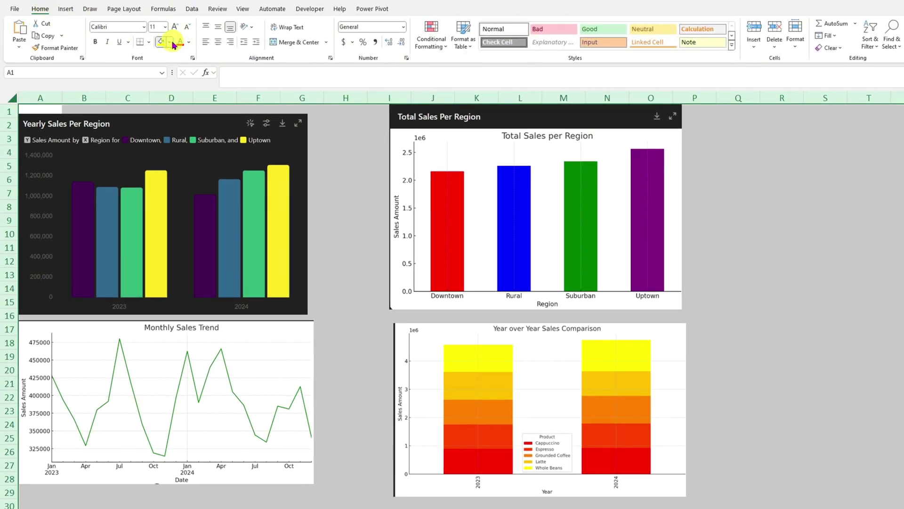
left_click(173, 44)
left_click(159, 103)
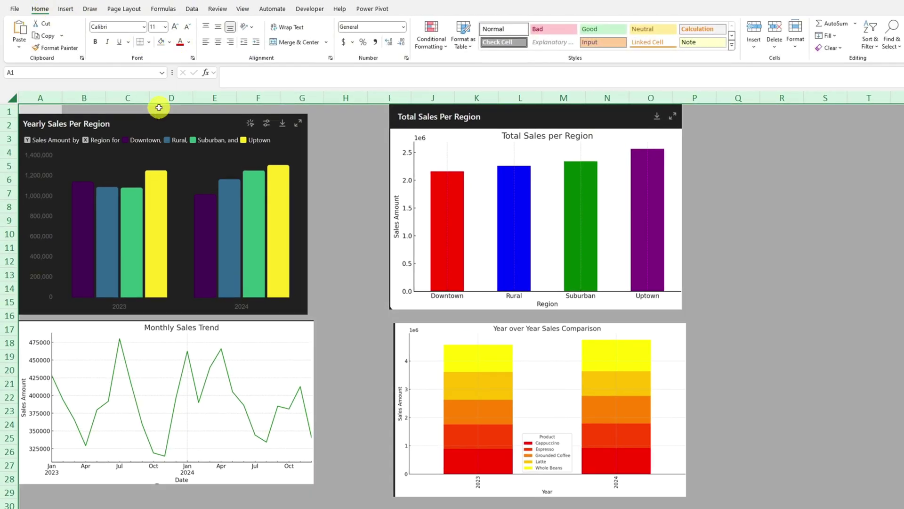
left_click(357, 184)
Align Total Sales Per Region, Year over Year and Monthly Sales Trend charts into a tight two-by-two grid
left_click_drag(460, 241, 407, 253)
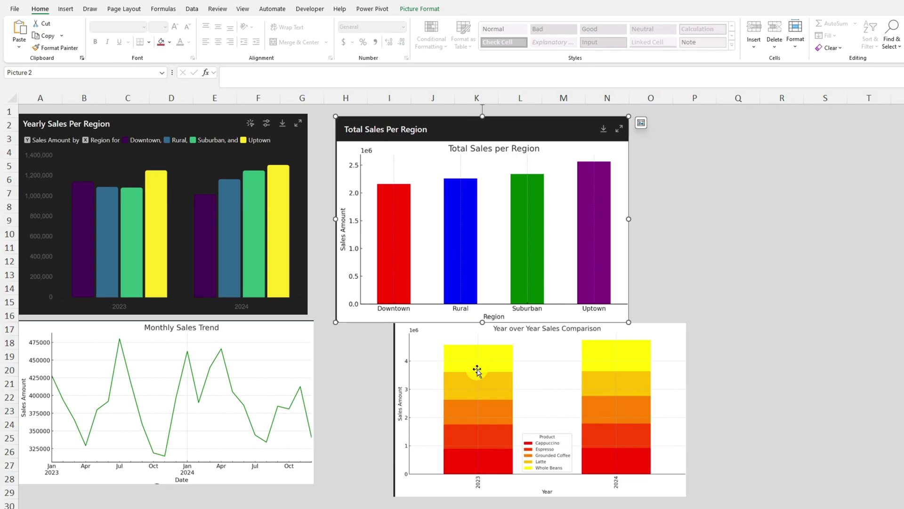
left_click_drag(476, 369, 419, 380)
left_click_drag(186, 365, 186, 381)
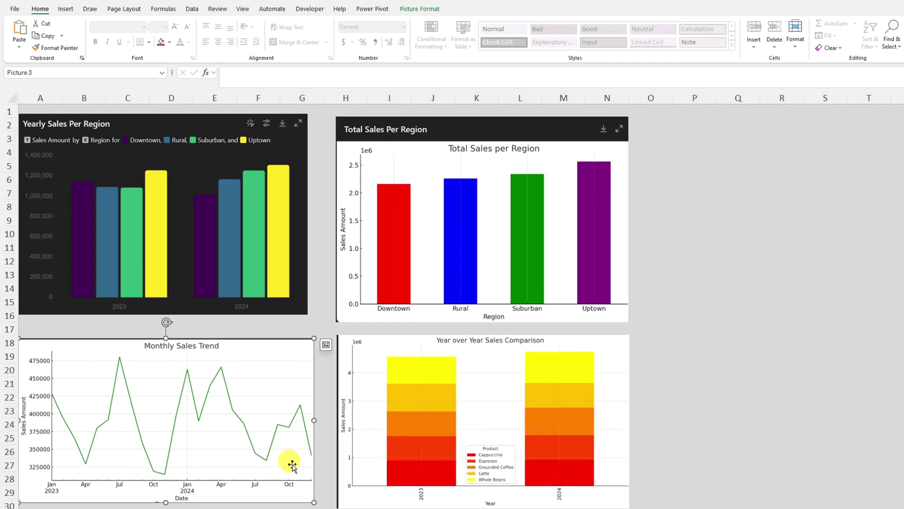
left_click_drag(306, 499, 274, 460)
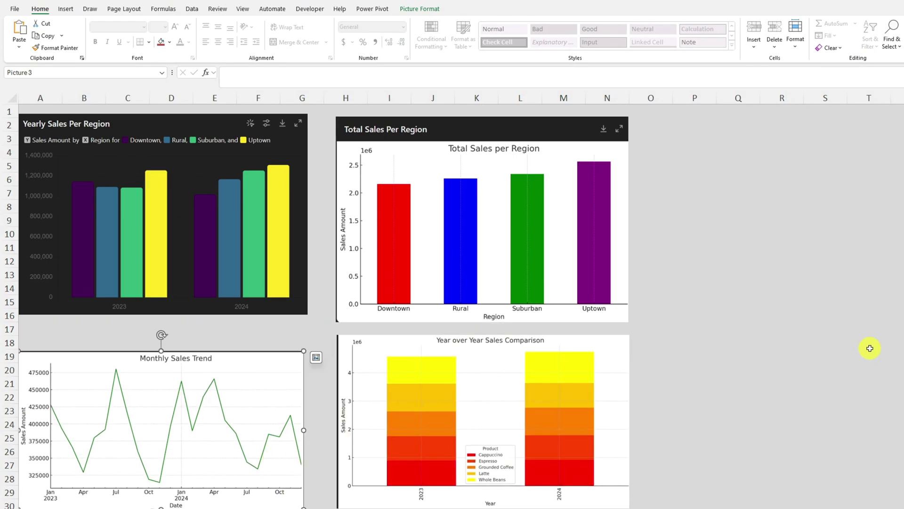